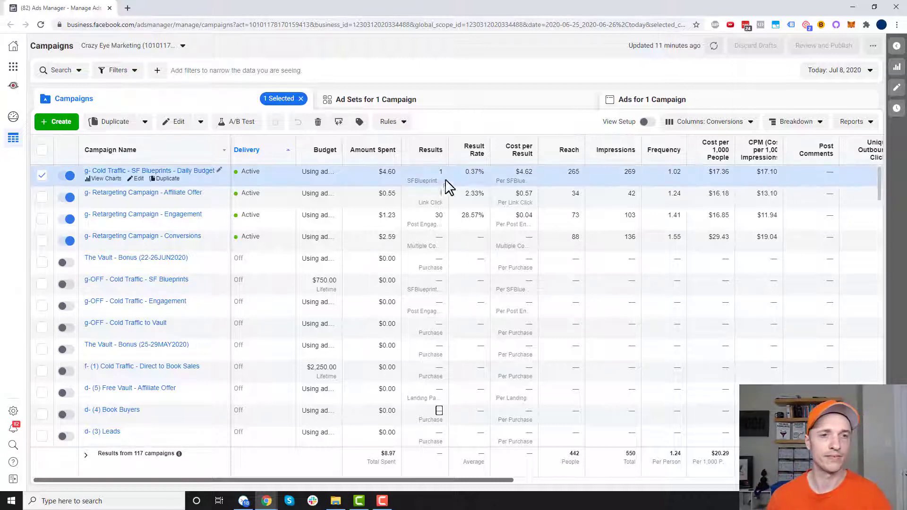
- Go to the ad account's Audiences page and start creating a new custom audience
left_click(13, 69)
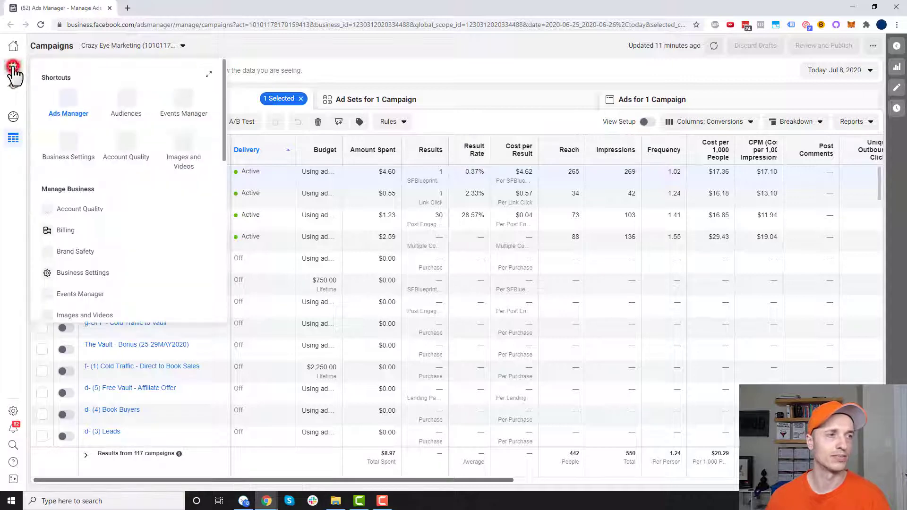
left_click(126, 108)
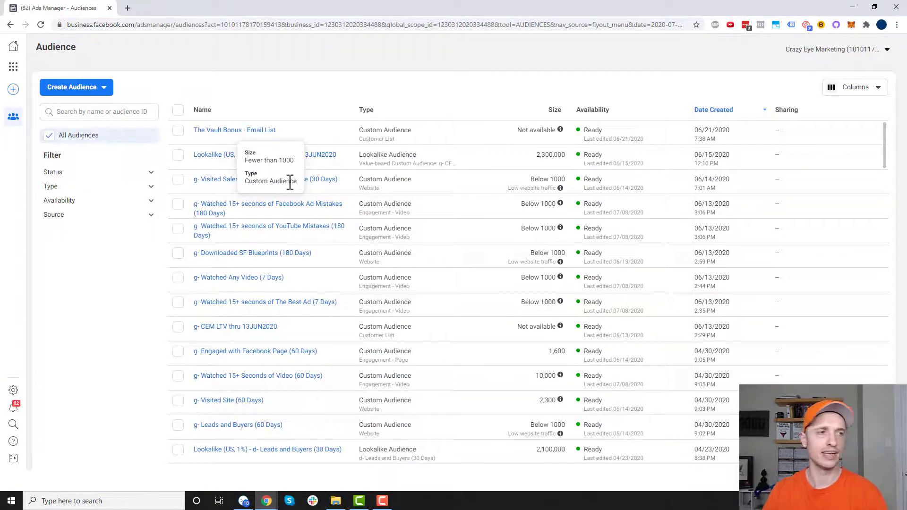
left_click(99, 89)
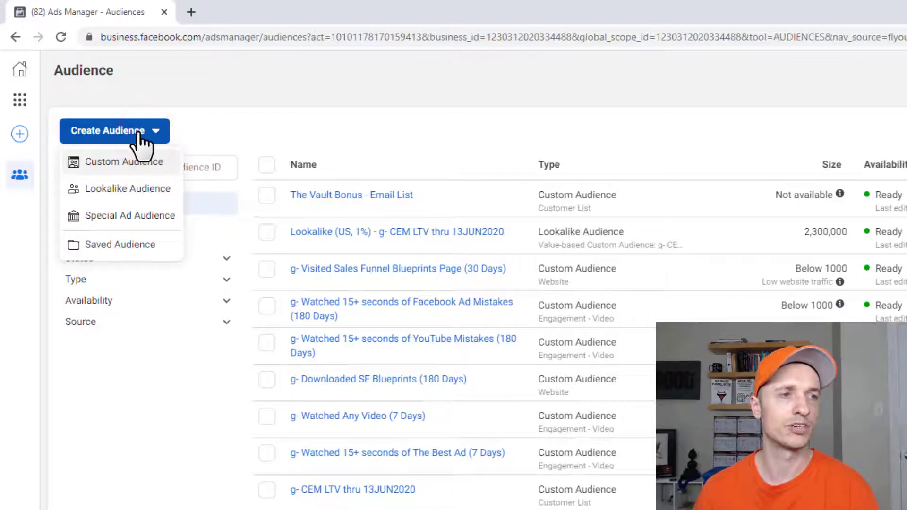
mouse_move(127, 170)
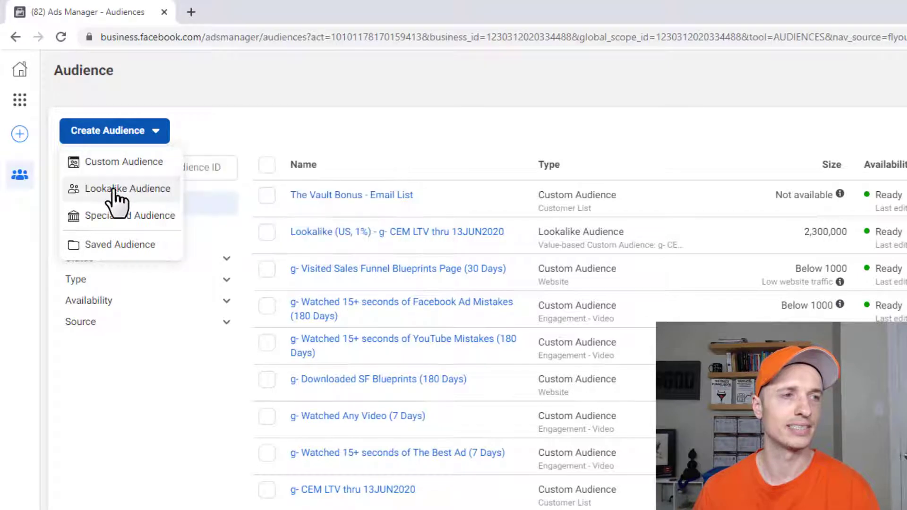
mouse_move(124, 214)
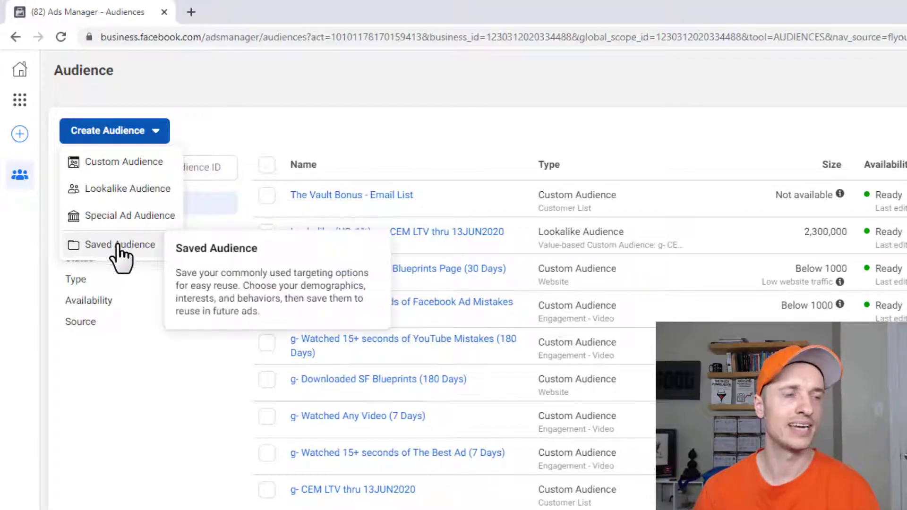
mouse_move(114, 156)
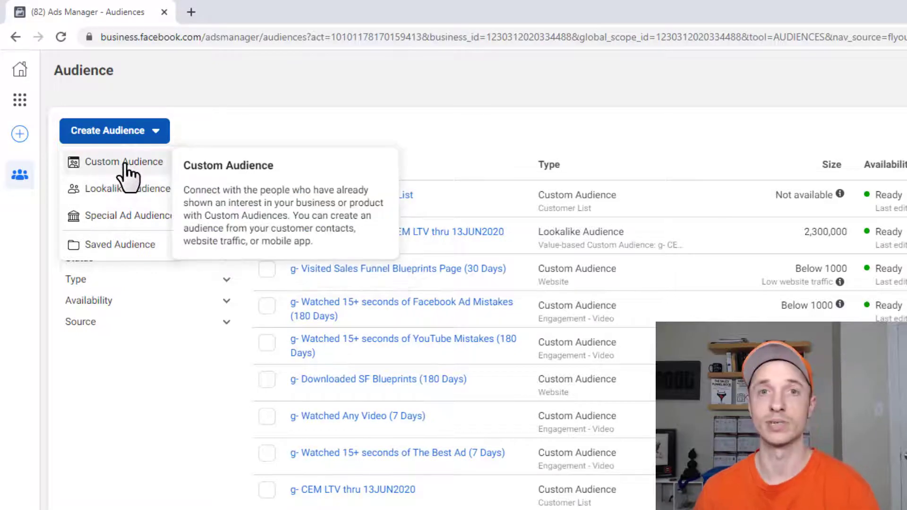
left_click(134, 163)
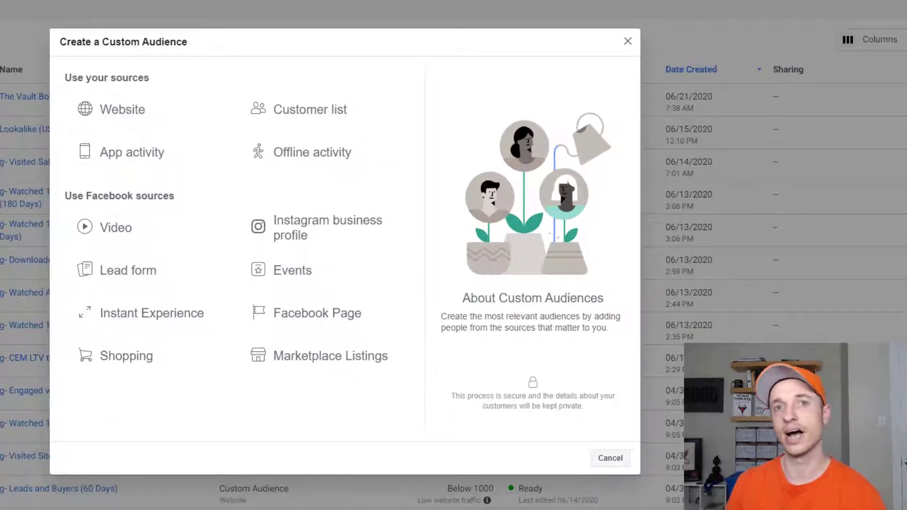
- Choose Website as the source for the custom audience
mouse_move(122, 109)
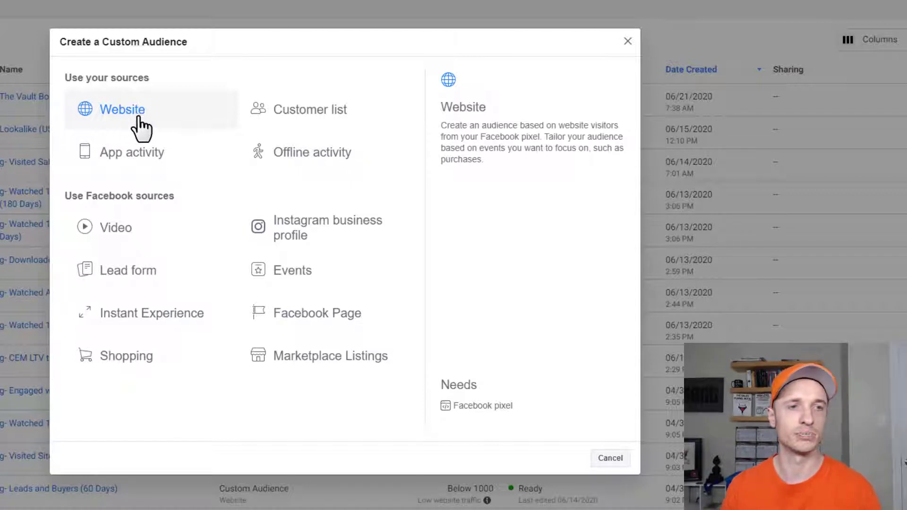
left_click(316, 122)
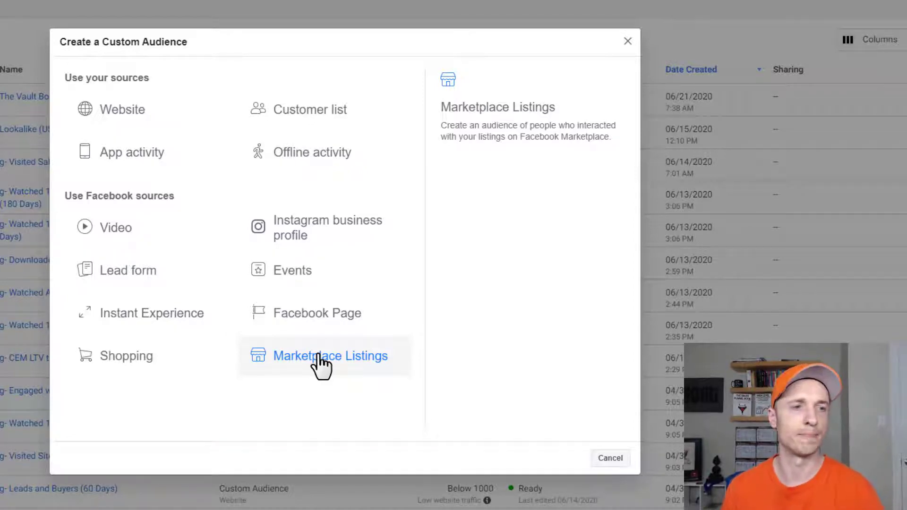
left_click(124, 118)
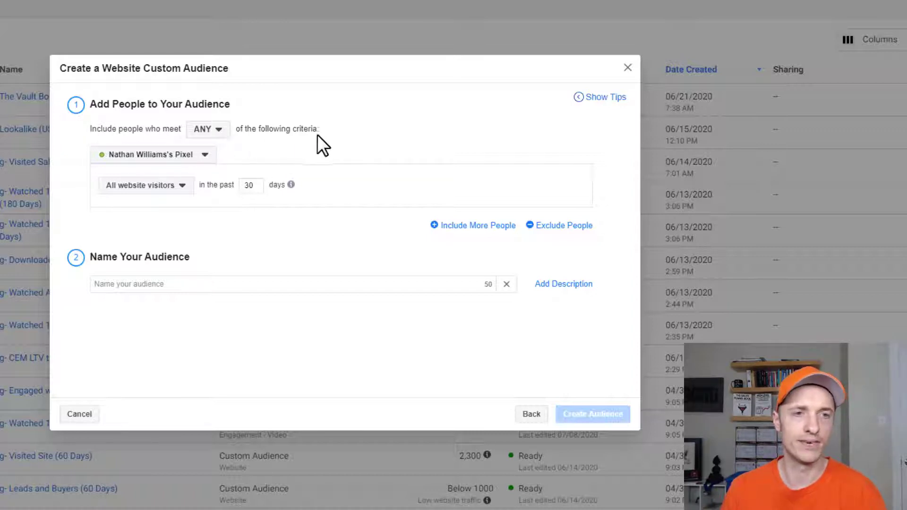
- Check the ANY/ALL matching options and the available pixels, keeping ANY and the account's existing pixel
left_click(213, 132)
mouse_move(209, 178)
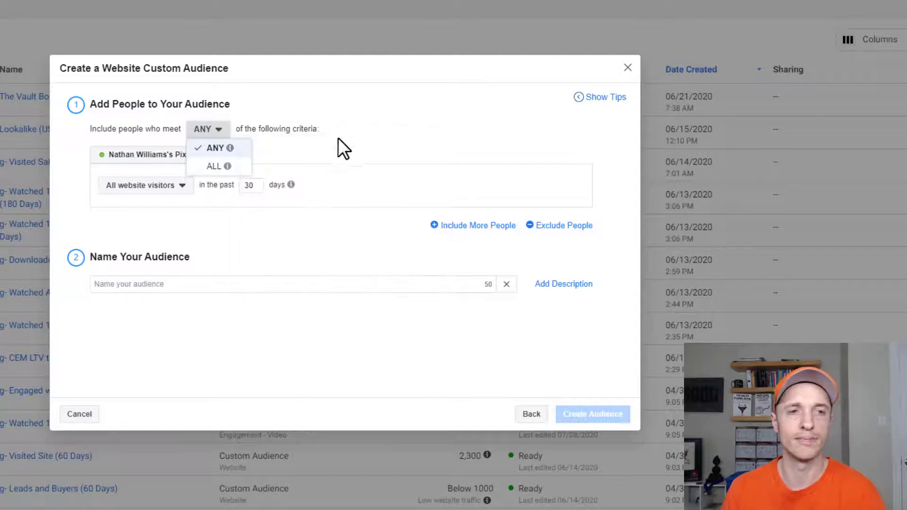
left_click(358, 122)
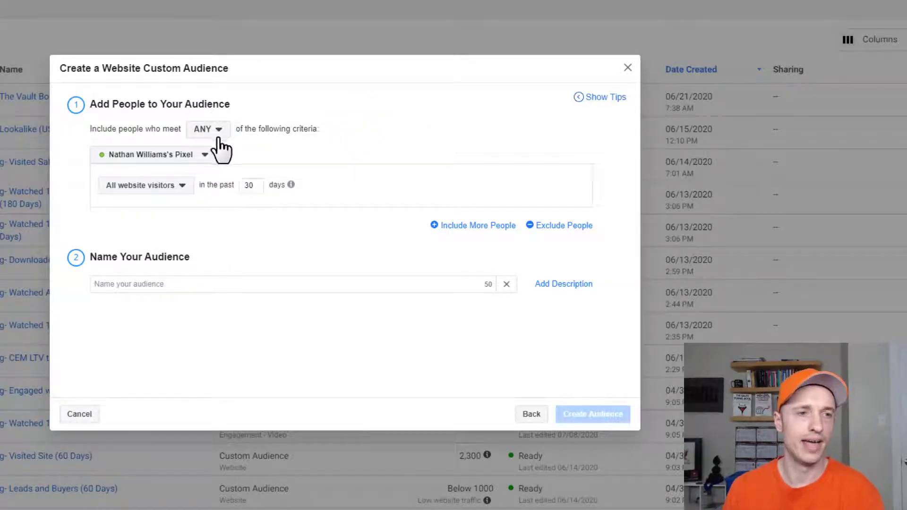
left_click(180, 156)
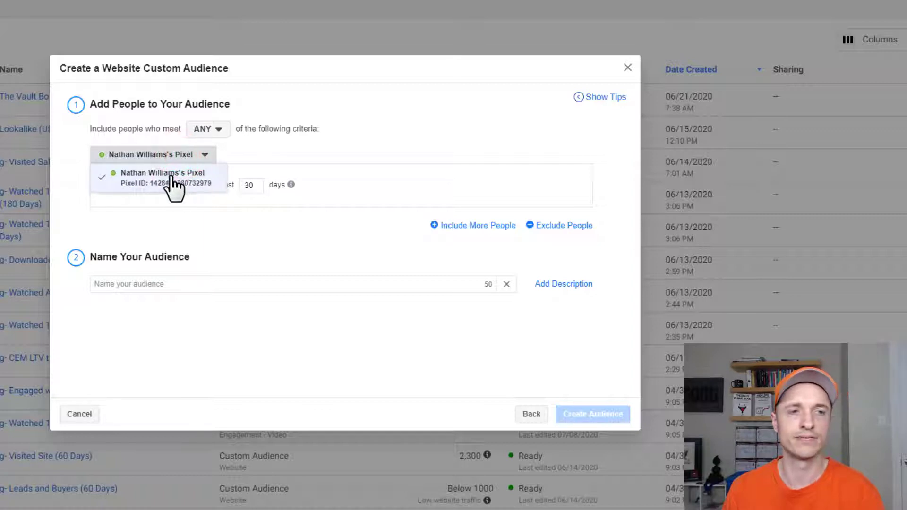
left_click(182, 174)
- Look through the website traffic and event criteria, keep All website visitors, and set its period to the past 14 days
left_click(151, 185)
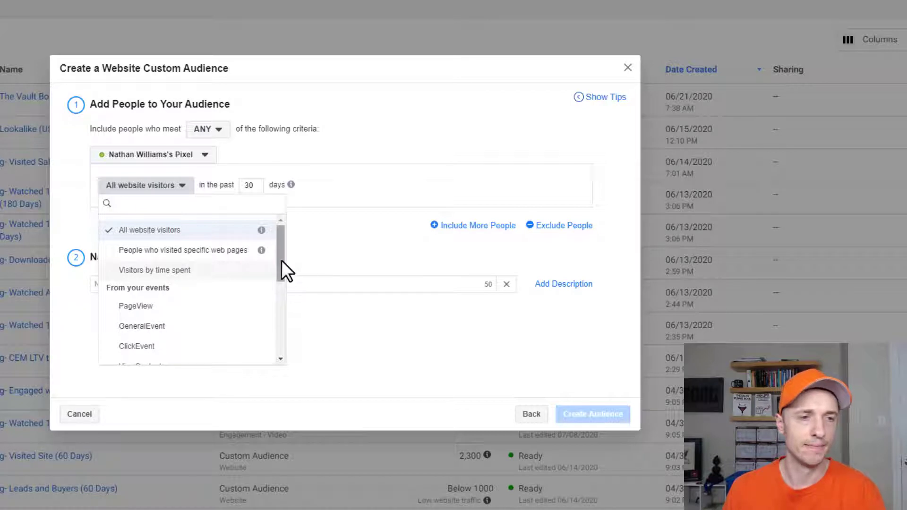
left_click_drag(281, 260, 222, 283)
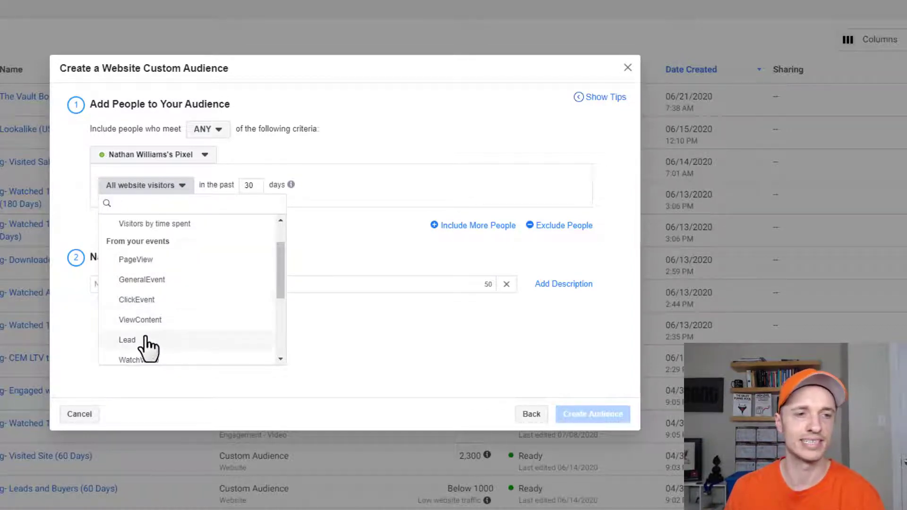
left_click_drag(279, 283, 275, 336)
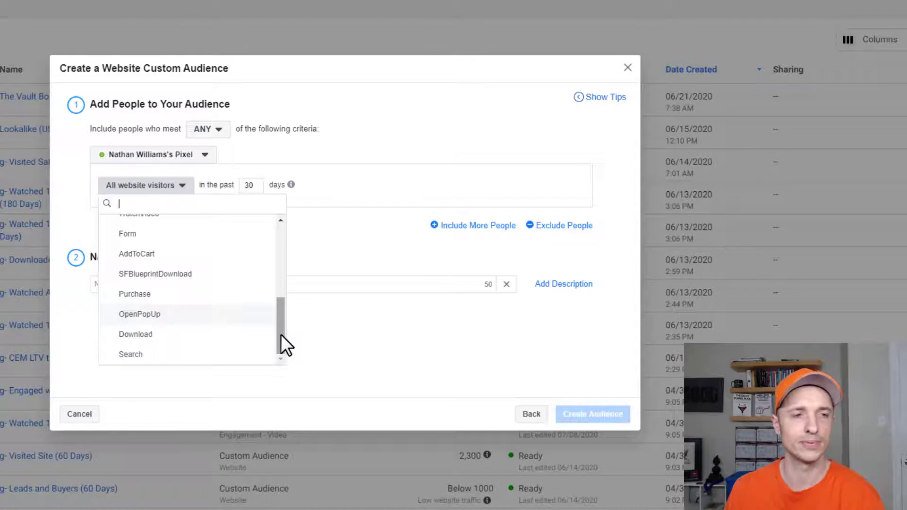
left_click_drag(281, 335, 288, 251)
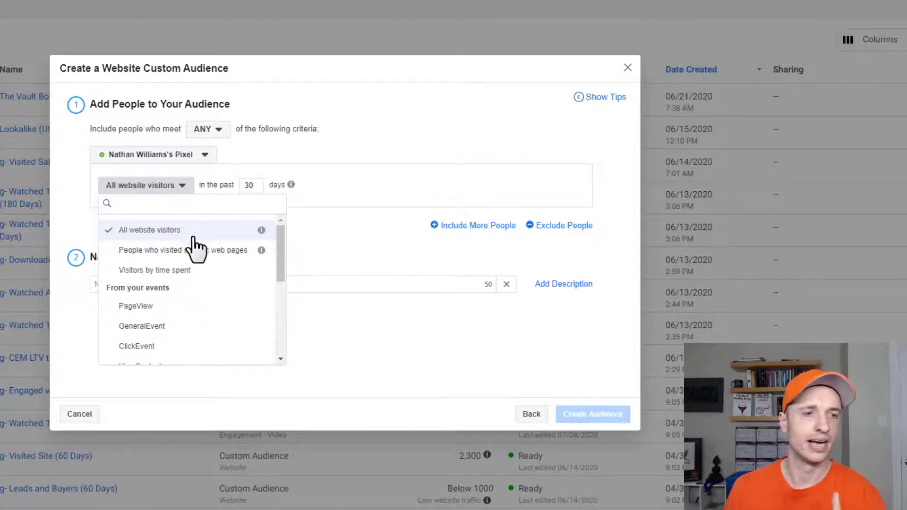
left_click(173, 231)
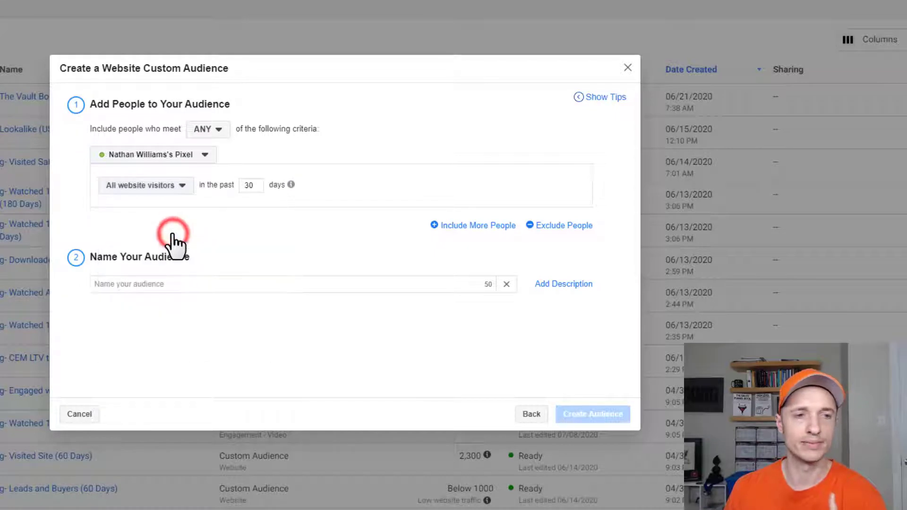
double_click(253, 185)
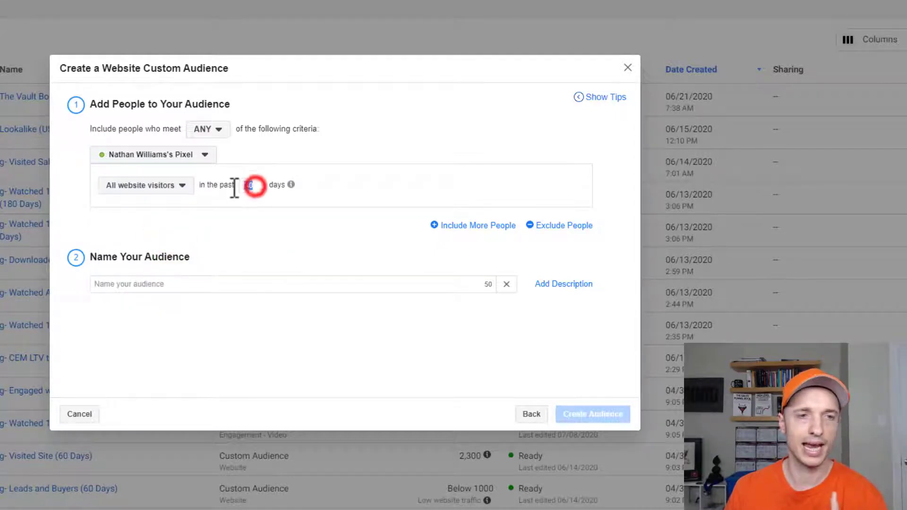
type("14")
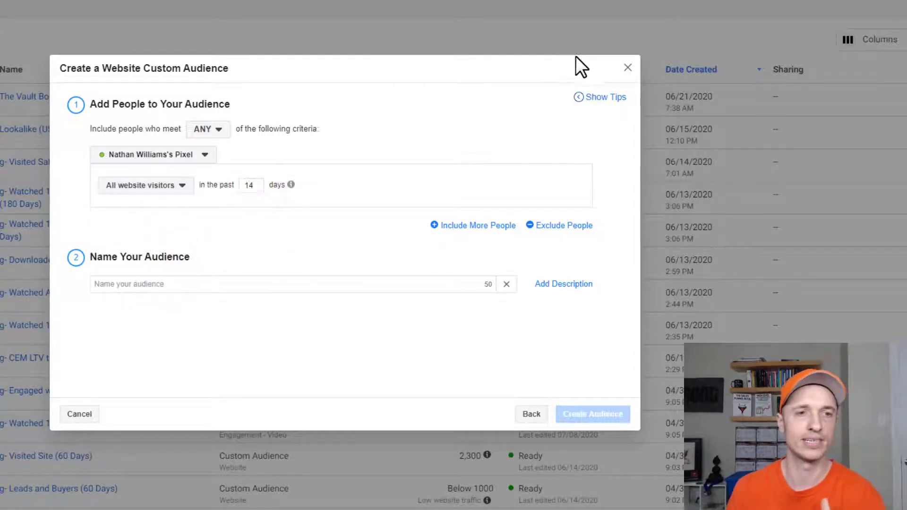
mouse_move(291, 184)
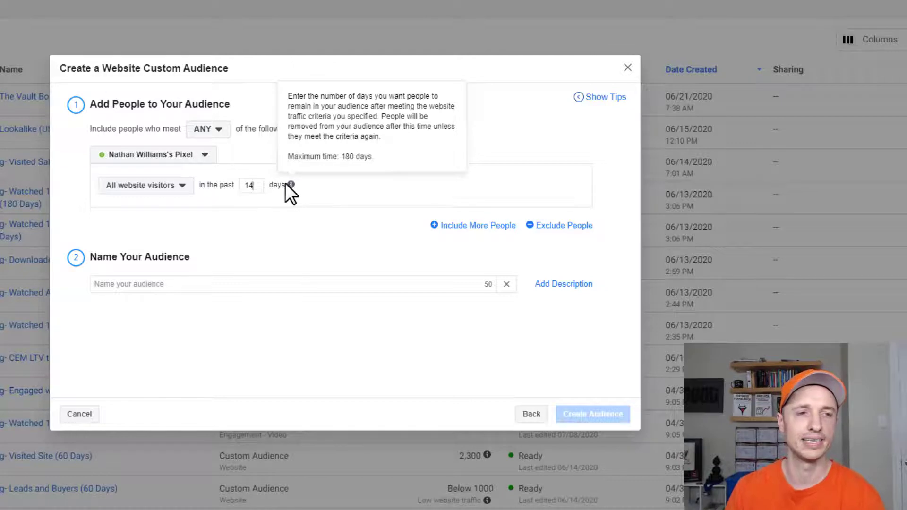
- Include more people with a second criterion for the Lead event in the past 7 days
left_click(467, 226)
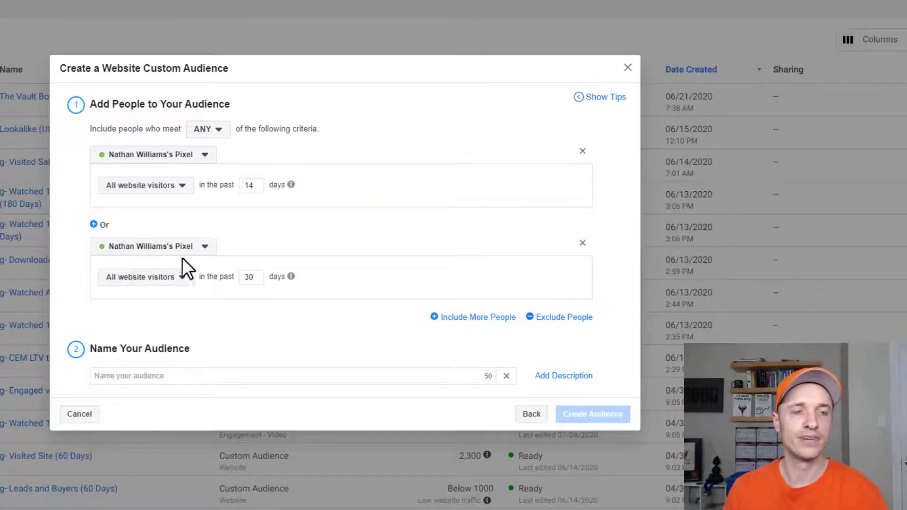
left_click(162, 278)
scroll(184, 370, "down", 3)
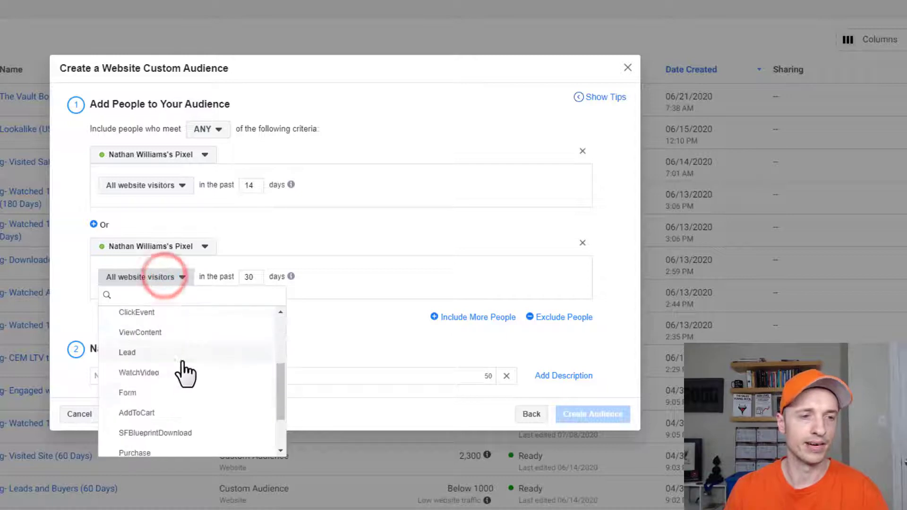
left_click(143, 350)
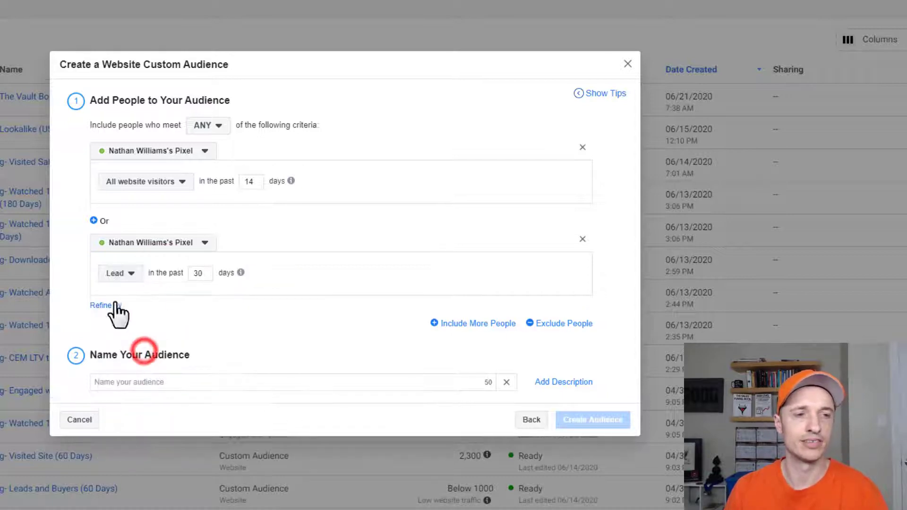
double_click(199, 273)
type("7")
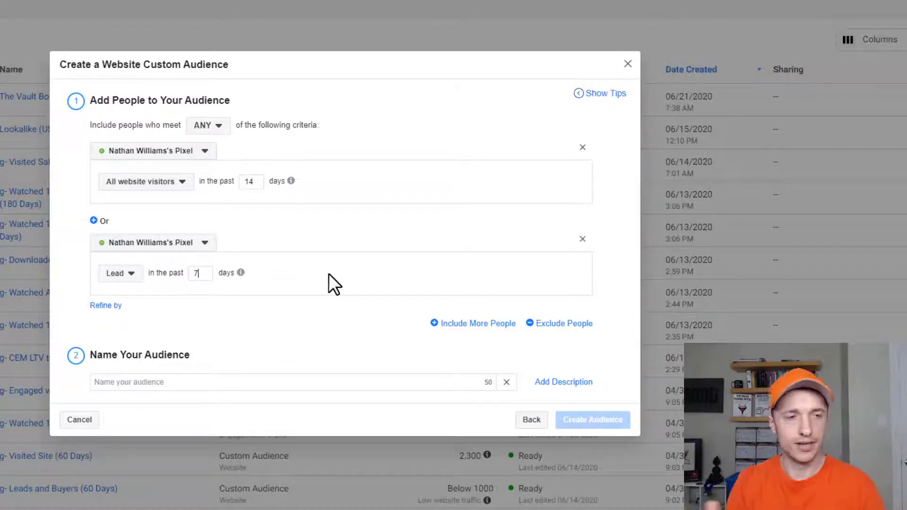
- Look at the refinement options for the Lead criterion and remove that criterion from the audience
left_click(106, 305)
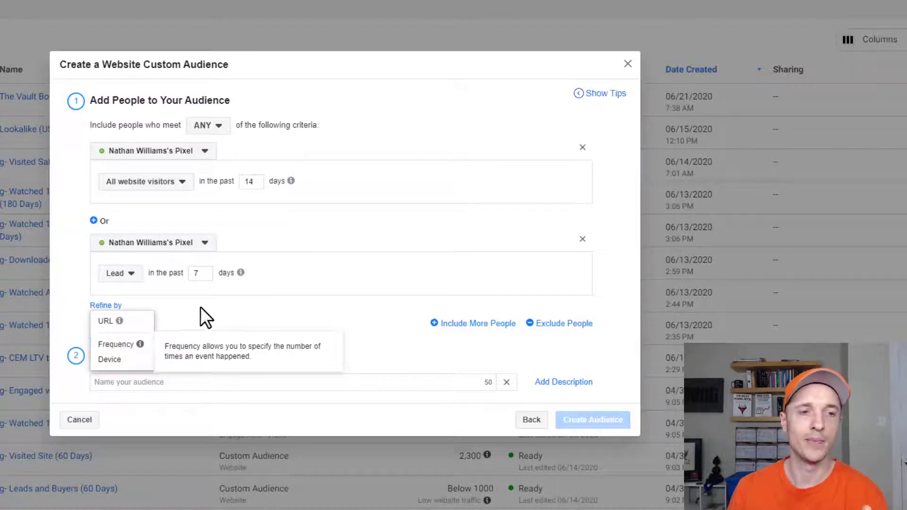
left_click(209, 295)
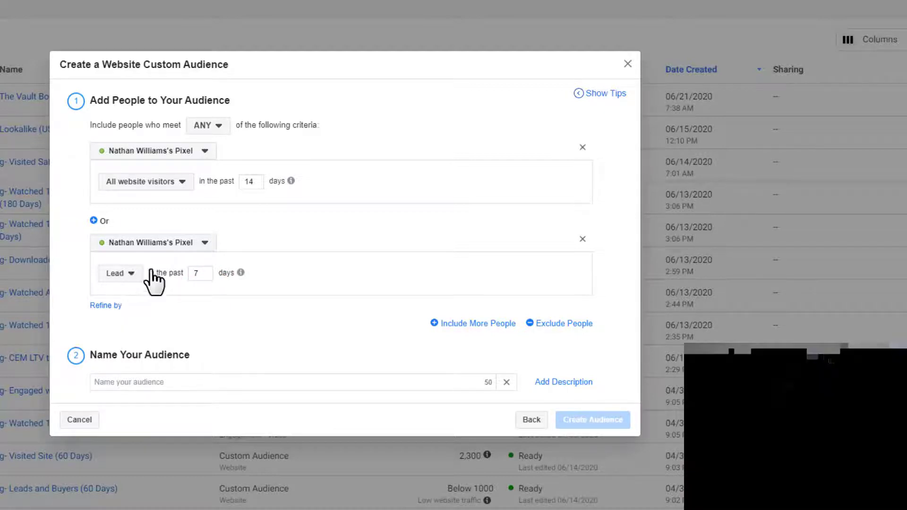
left_click(105, 306)
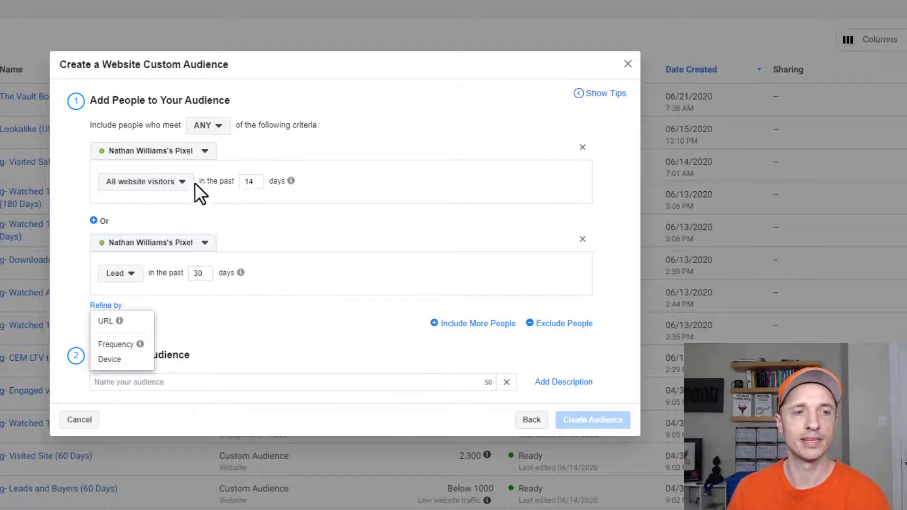
left_click(316, 338)
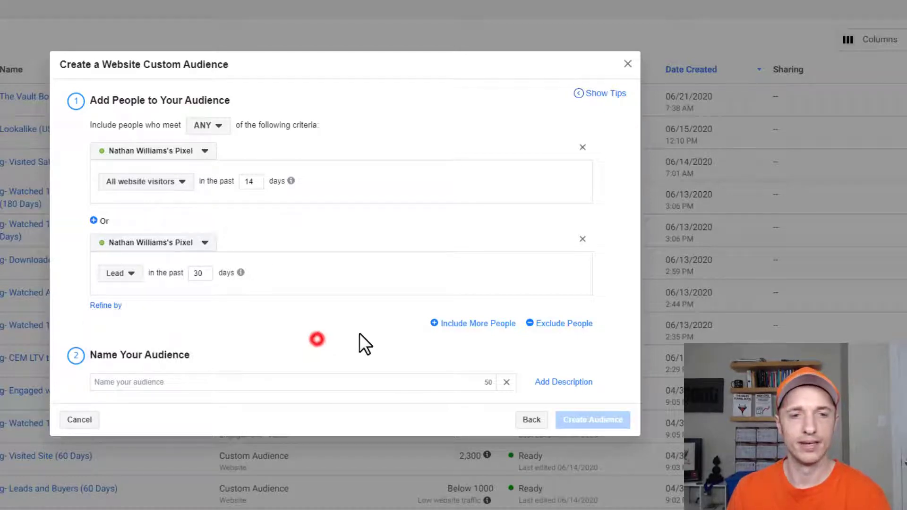
left_click(582, 238)
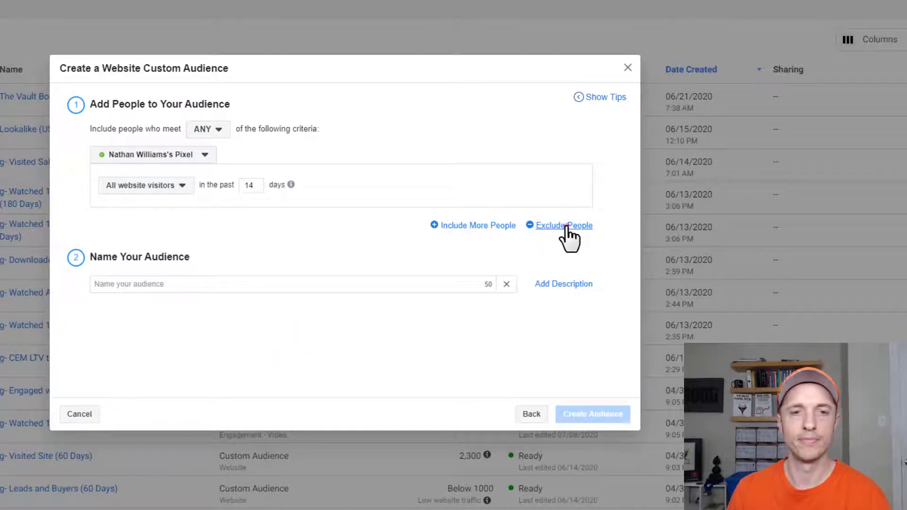
- Exclude people who triggered the Purchase event in the past 180 days
left_click(567, 226)
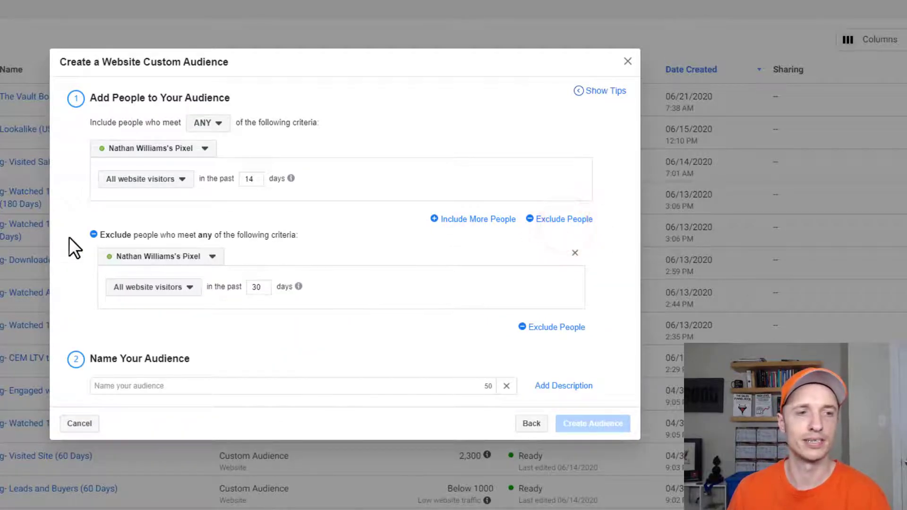
left_click(177, 290)
scroll(181, 418, "down", 3)
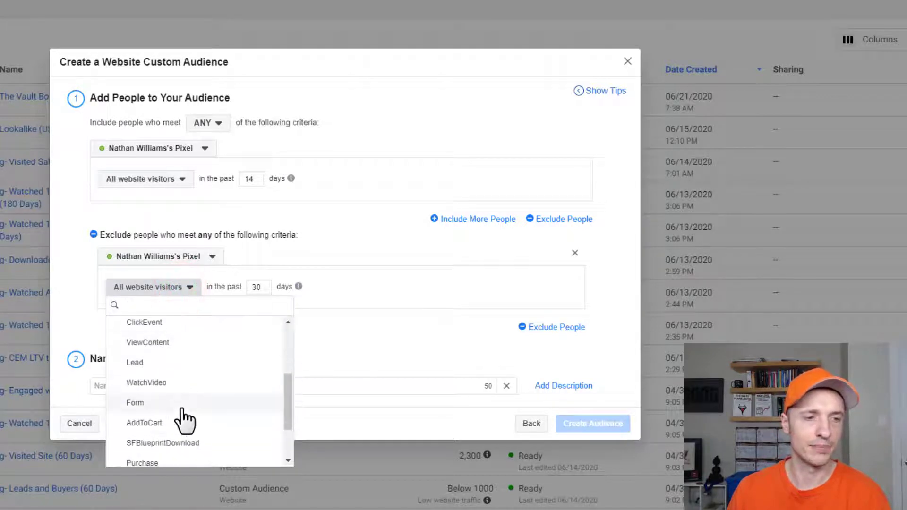
scroll(182, 416, "down", 1)
left_click(152, 402)
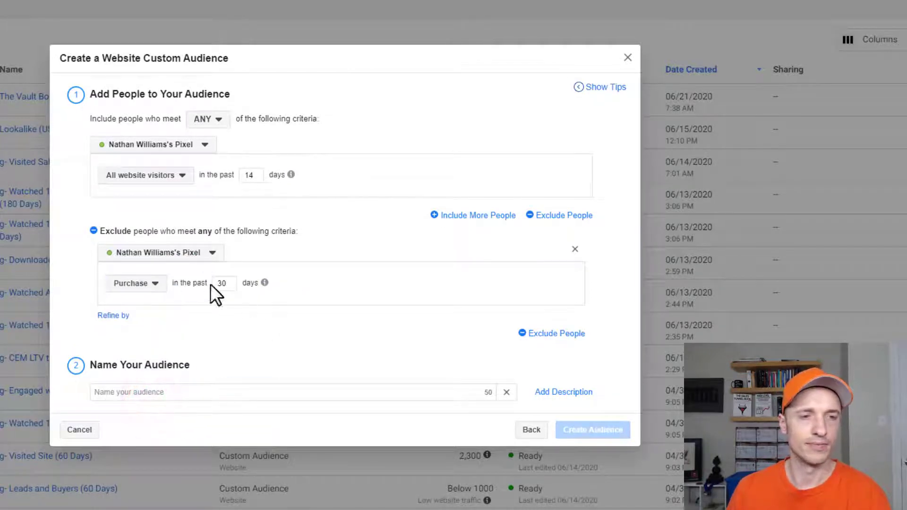
double_click(218, 274)
key("BackSpace")
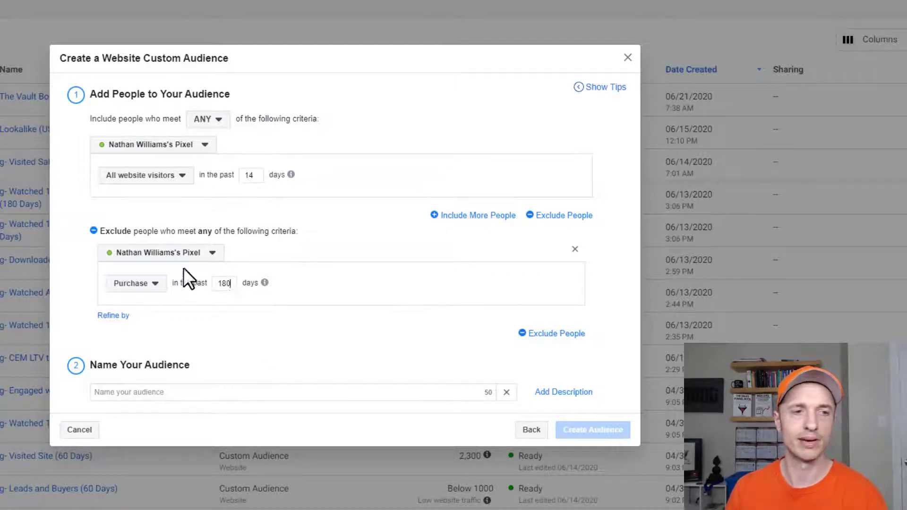
- Check the refinement options for the Purchase exclusion and remove that exclusion from the audience
left_click(112, 316)
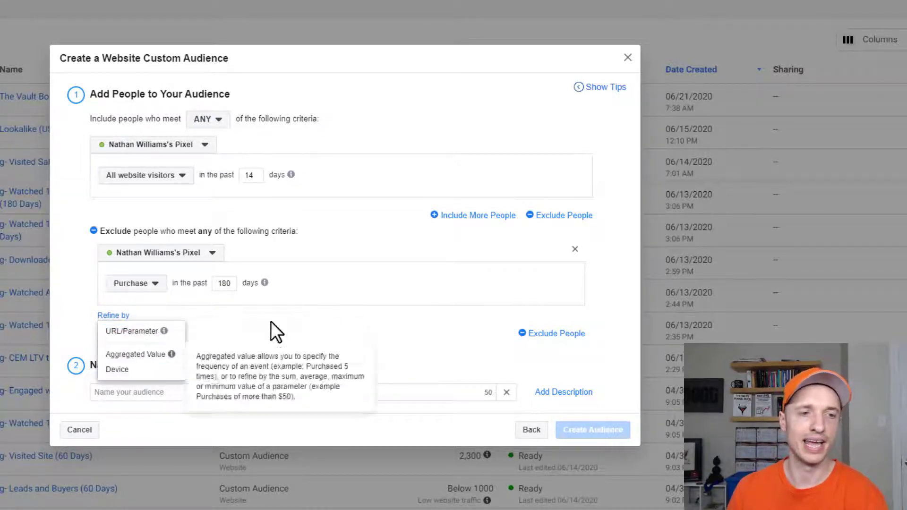
left_click(358, 312)
left_click(282, 393)
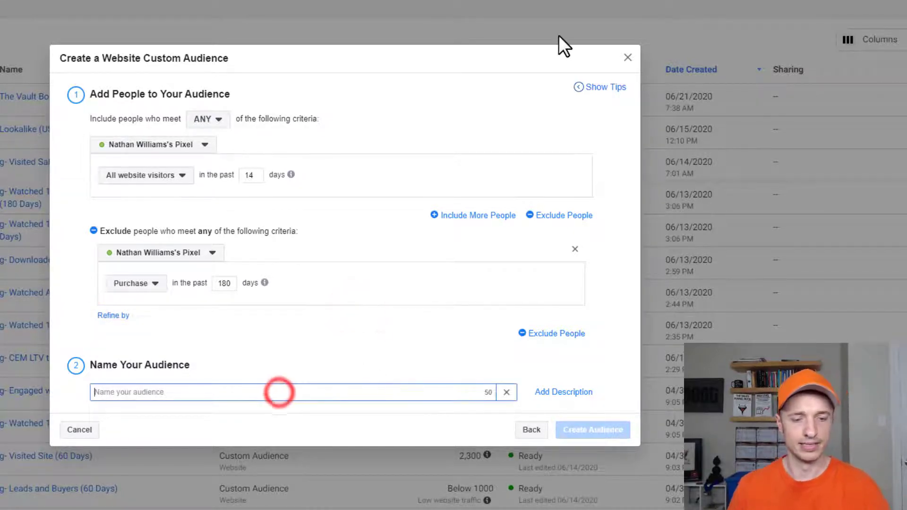
left_click(575, 250)
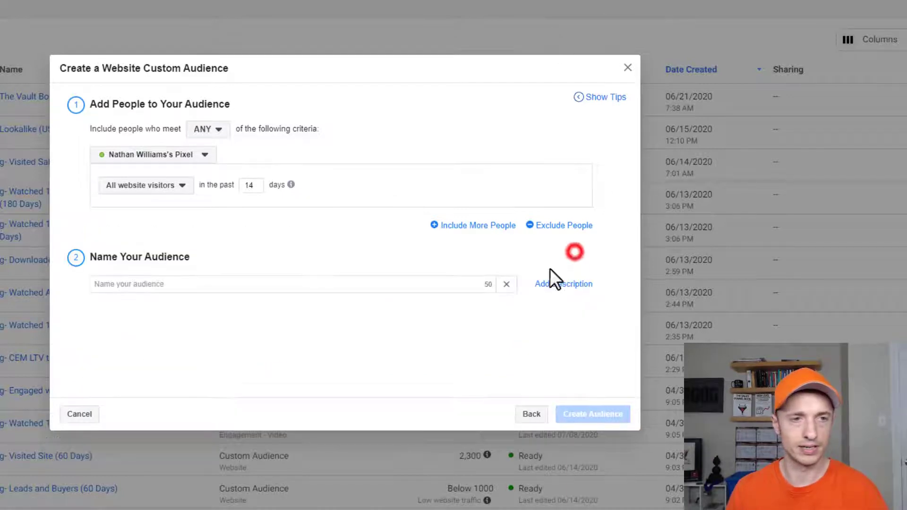
- Name the audience "demo- All Website Visitors (14 Days)", create it, and close the dialog
left_click(301, 282)
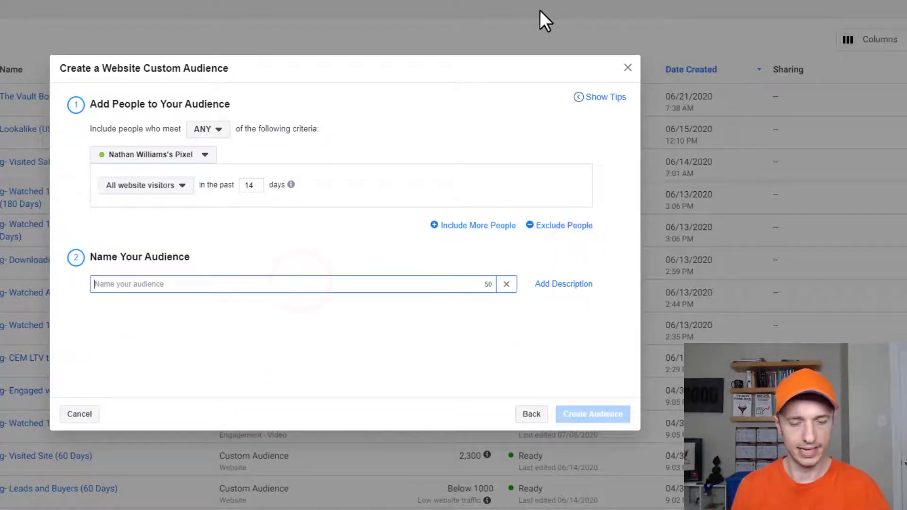
type("demo- All Website Visitors (14 Days)")
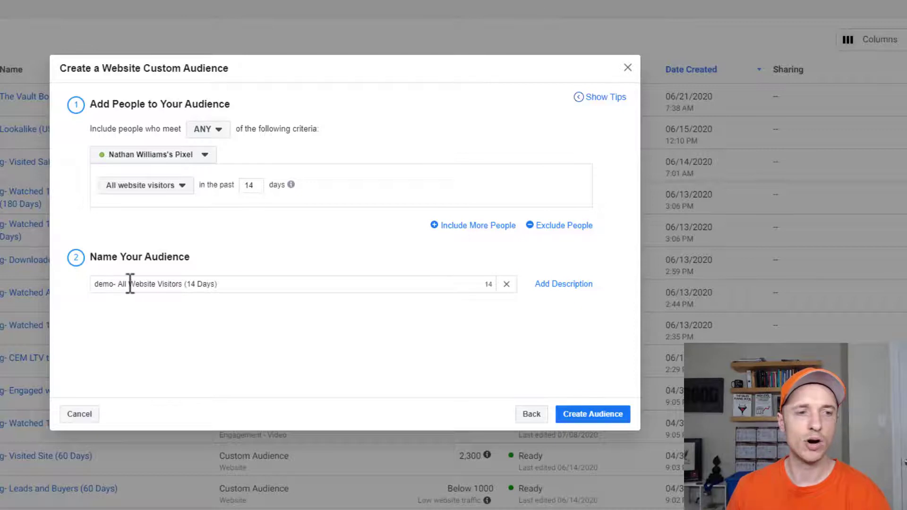
left_click_drag(127, 284, 184, 285)
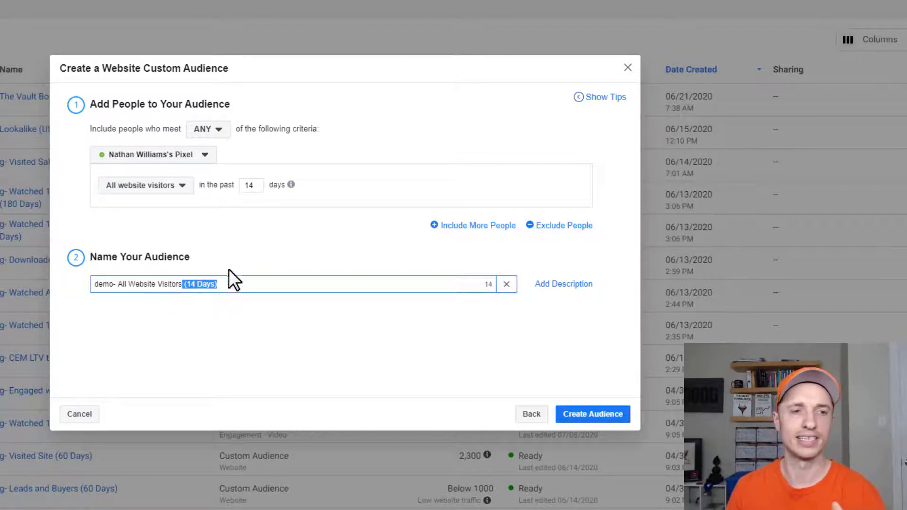
left_click_drag(232, 284, 194, 283)
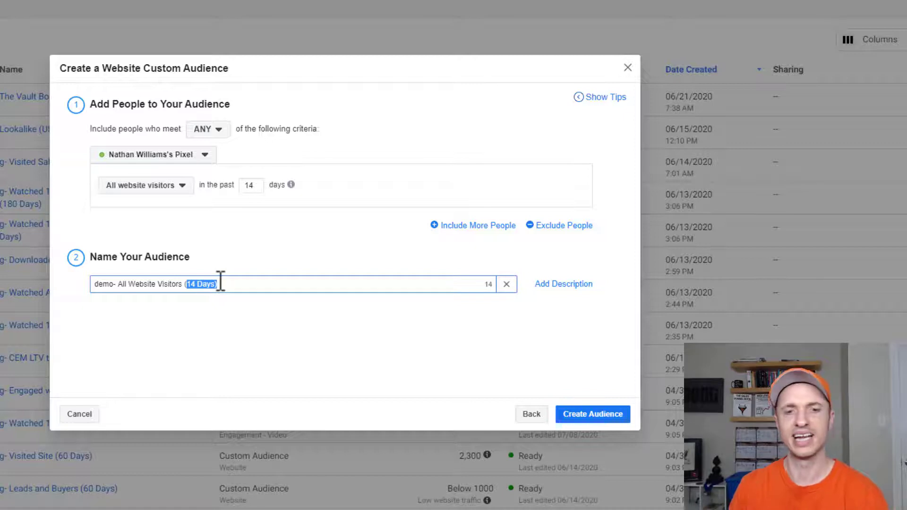
left_click(605, 415)
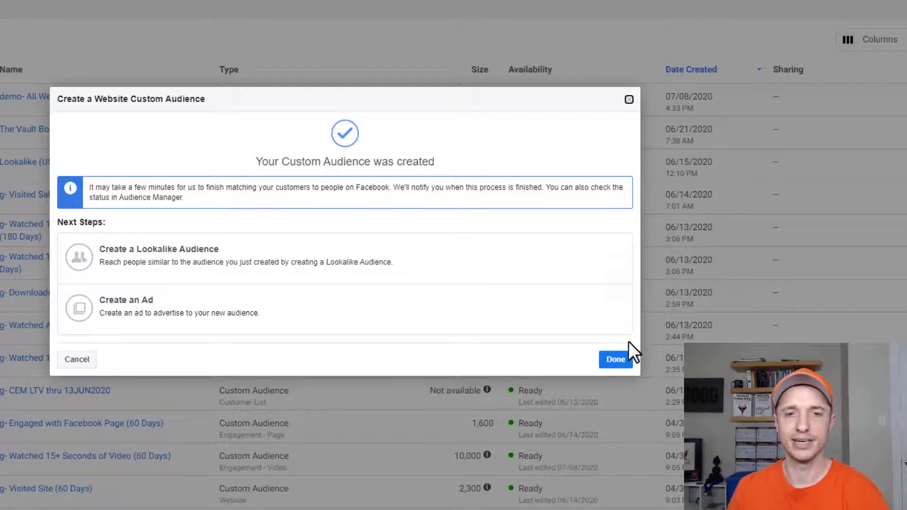
left_click(621, 360)
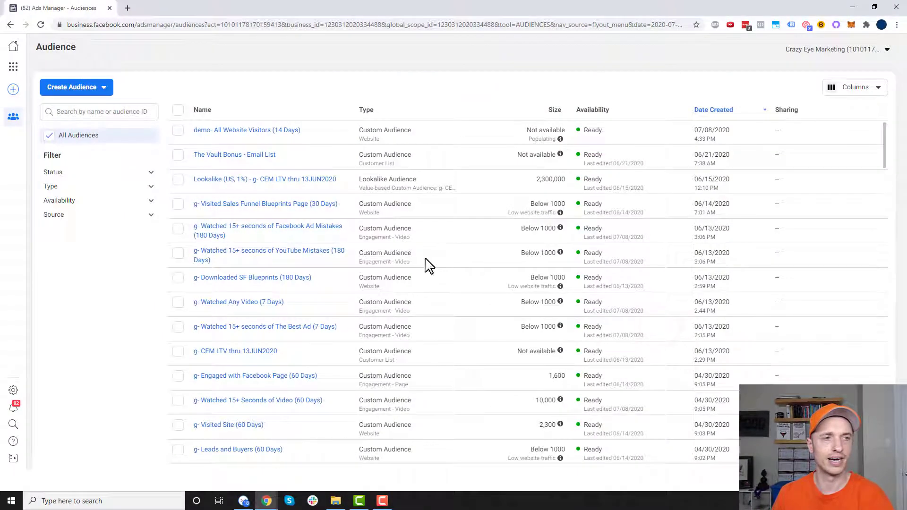
- Start another website custom audience that includes people with the Purchase event in the past 180 days
left_click(109, 90)
left_click(95, 107)
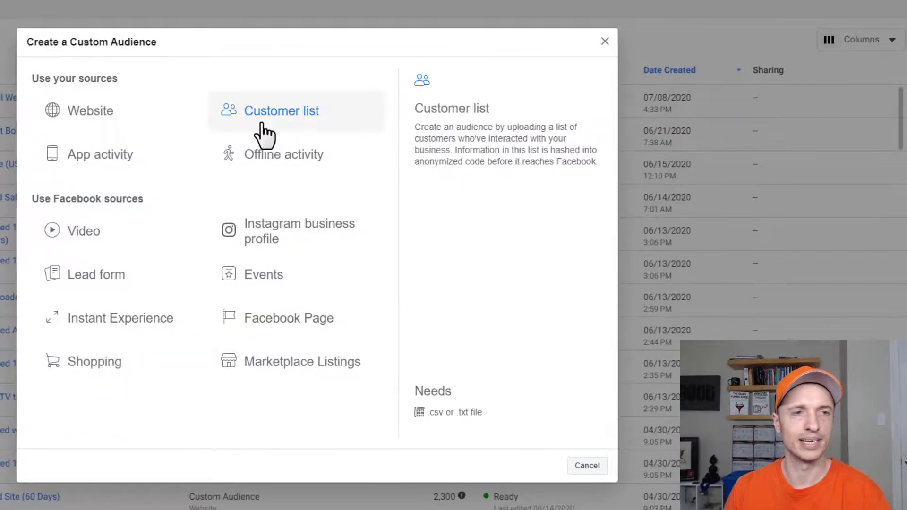
left_click(97, 113)
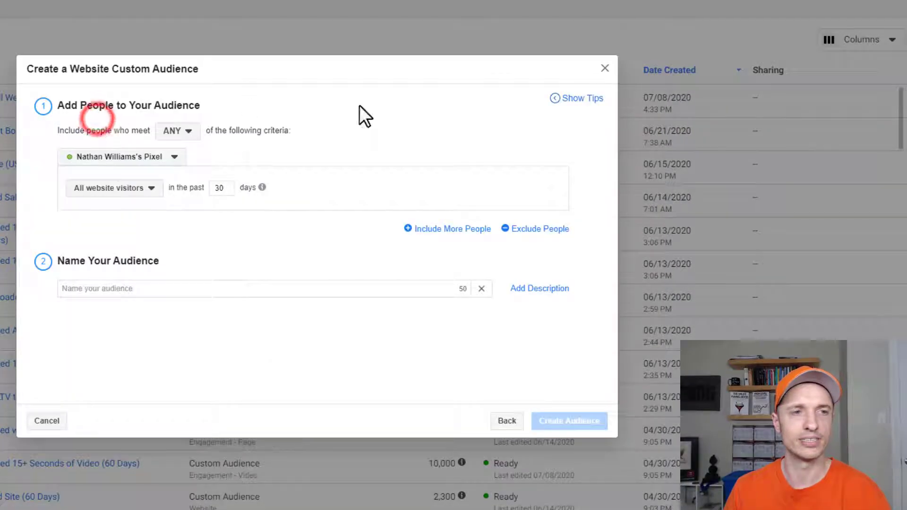
left_click(137, 189)
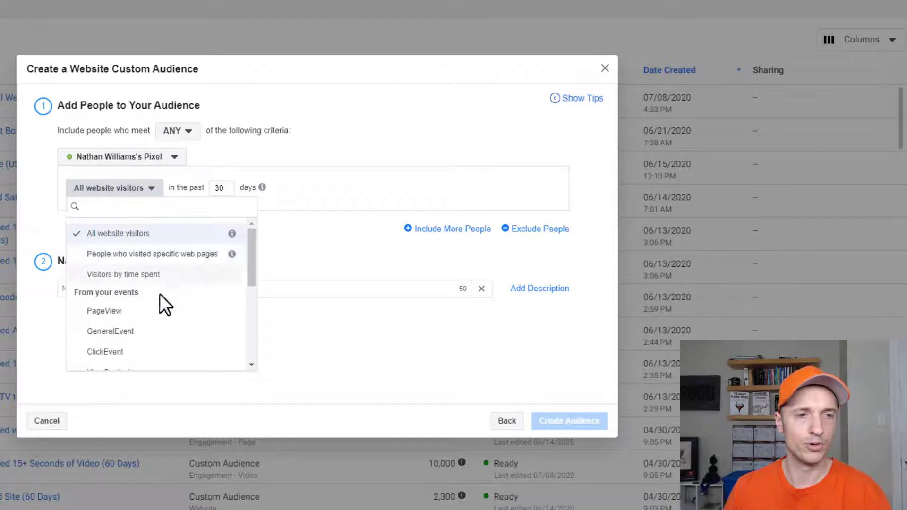
scroll(156, 302, "down", 5)
scroll(142, 326, "down", 1)
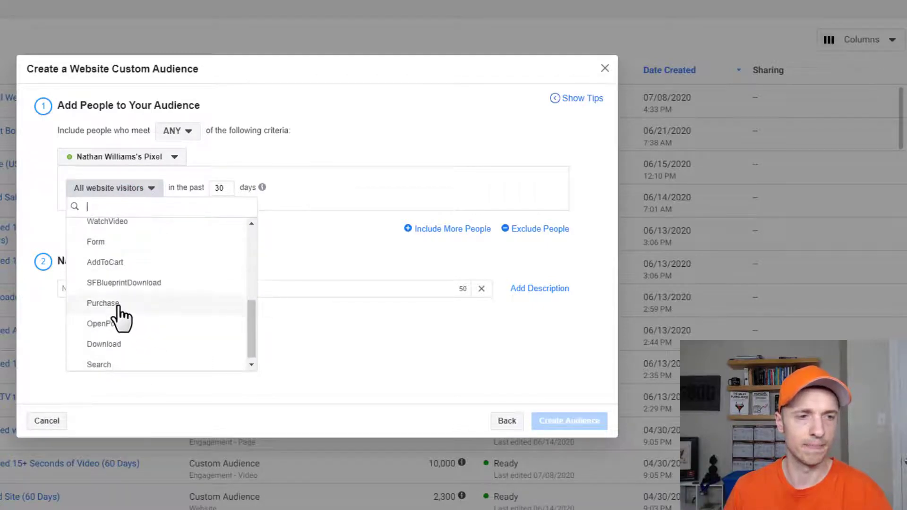
left_click(118, 302)
left_click(190, 187)
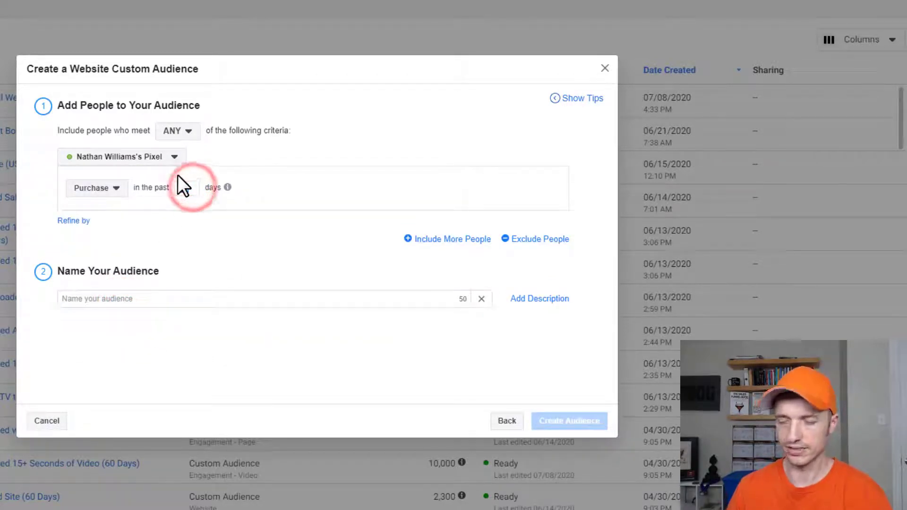
type("180")
- Name the purchaser audience "demo- Purchase Event (180 Days)", create it, and close the dialog
left_click(107, 294)
type("demo- Purchase Event (180 Days)")
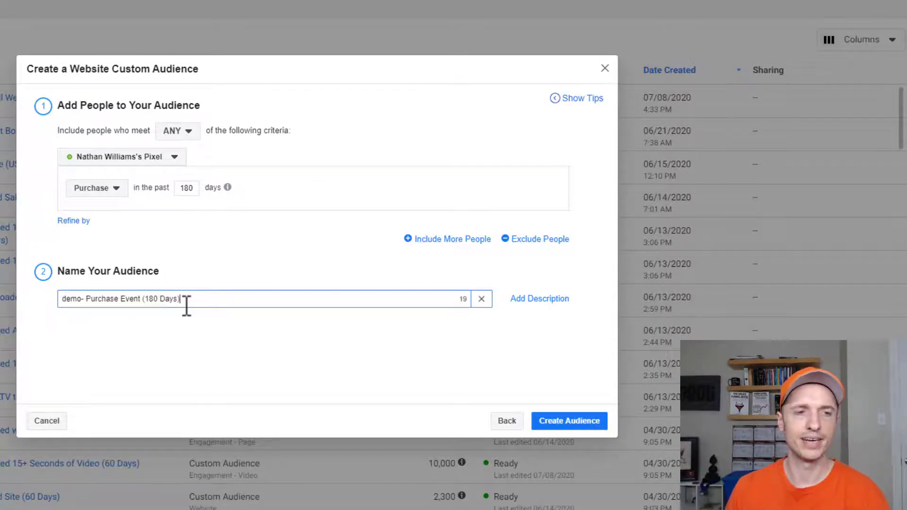
left_click(573, 428)
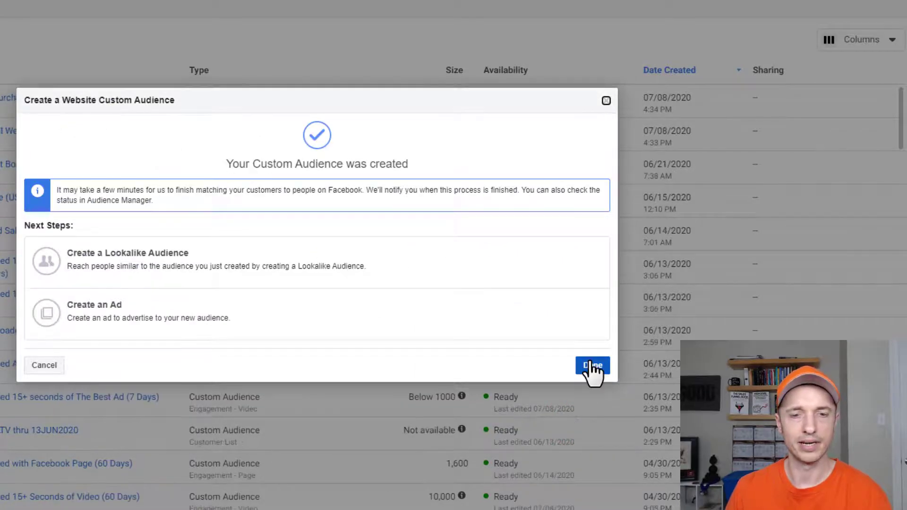
left_click(592, 367)
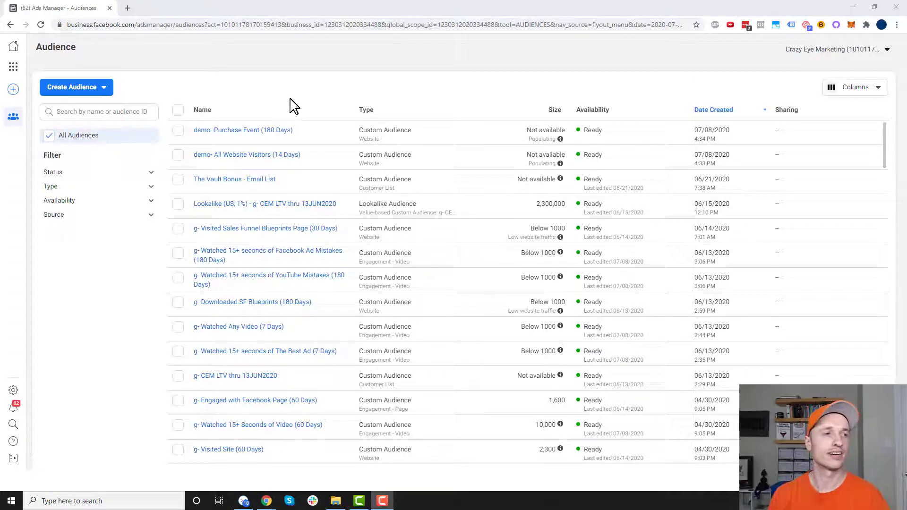
- Start a custom audience from a customer list and examine the accepted file formats, identifiers, and customer value information
left_click(106, 88)
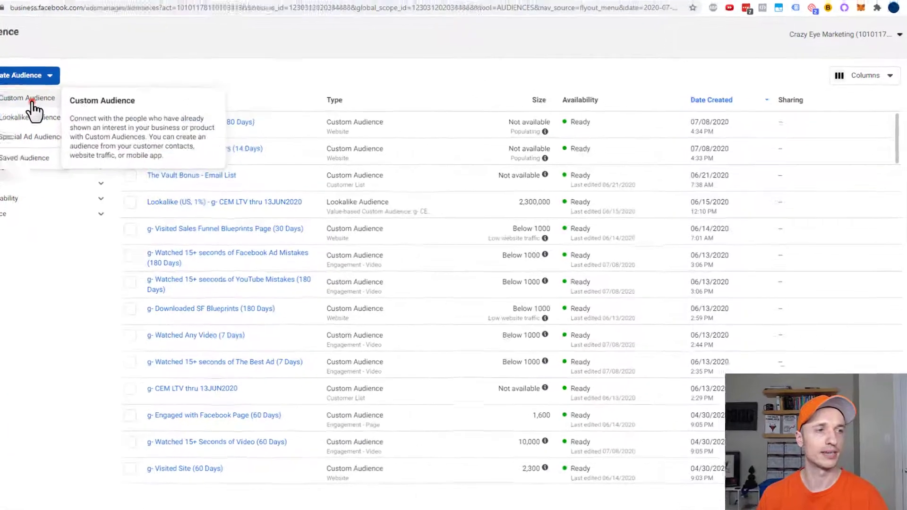
left_click(33, 100)
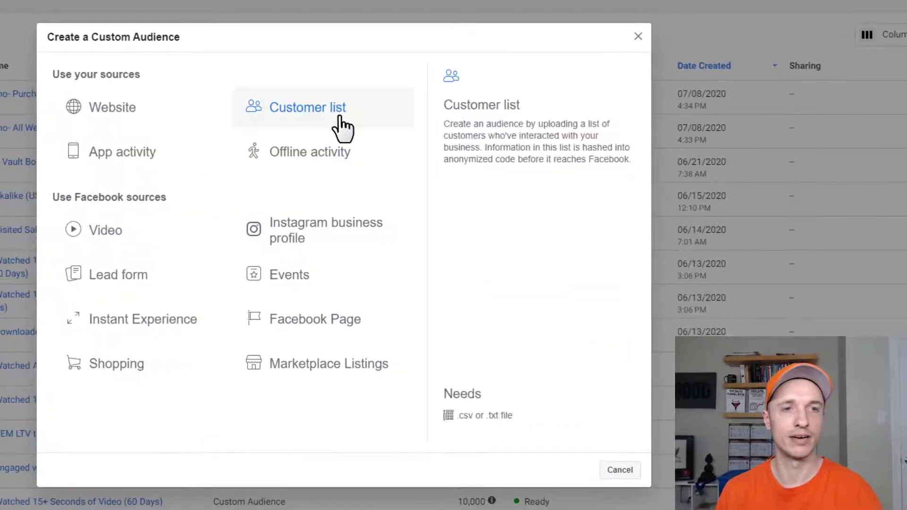
left_click(340, 115)
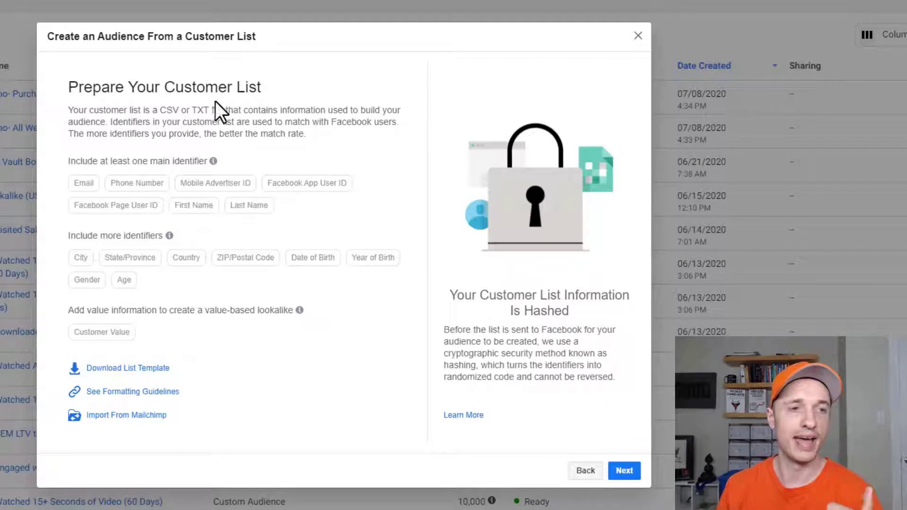
left_click_drag(159, 110, 180, 111)
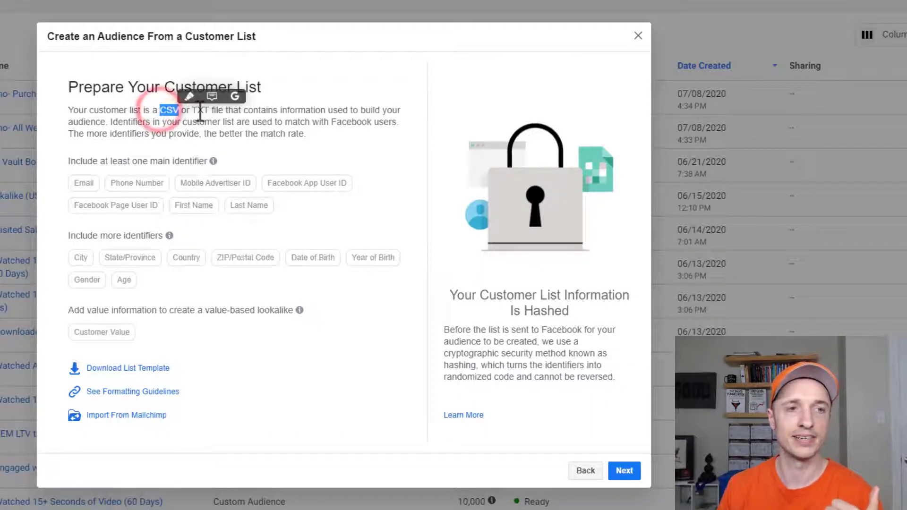
left_click(195, 107)
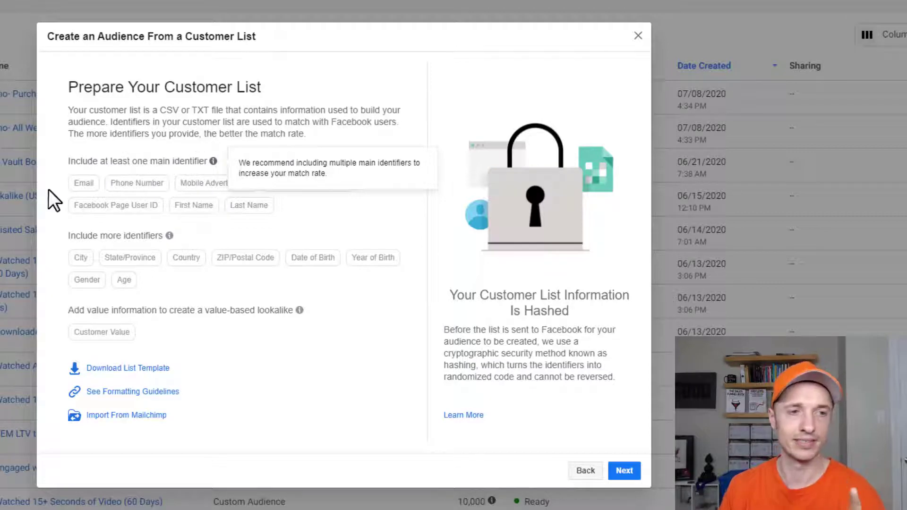
mouse_move(76, 186)
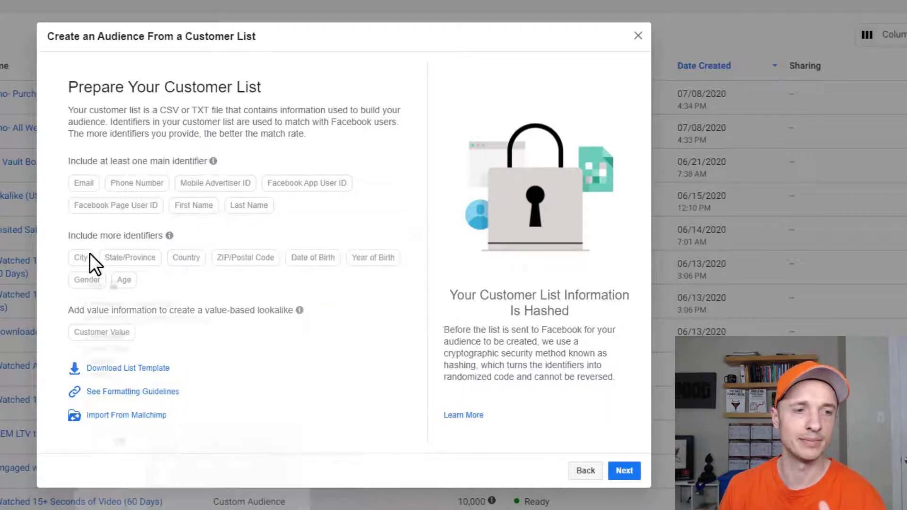
mouse_move(176, 265)
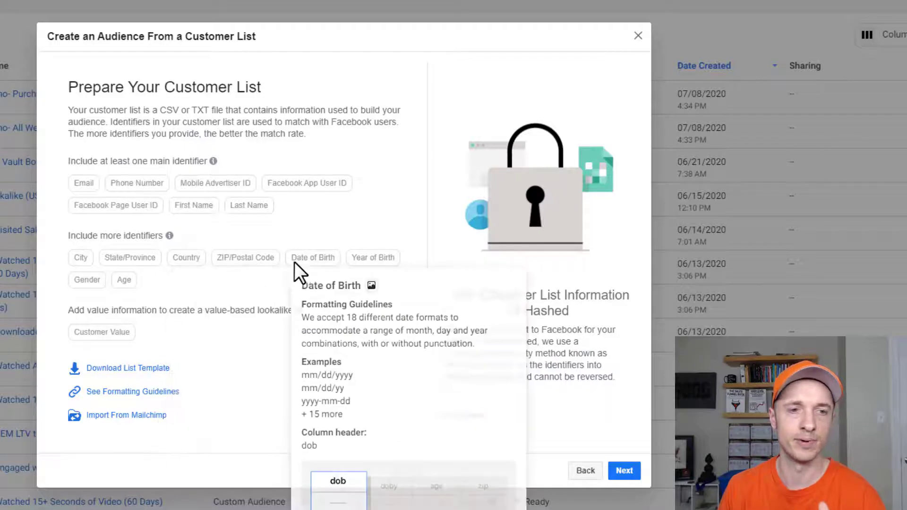
mouse_move(87, 280)
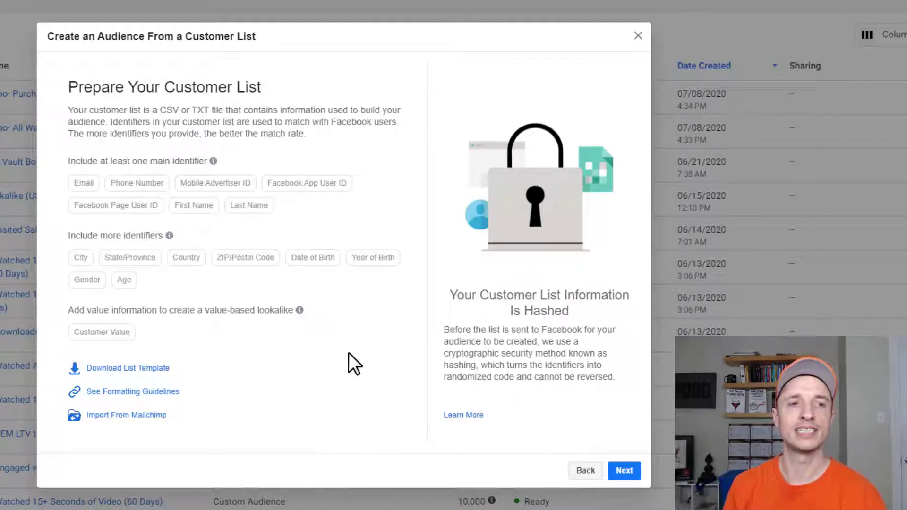
left_click_drag(68, 134, 324, 144)
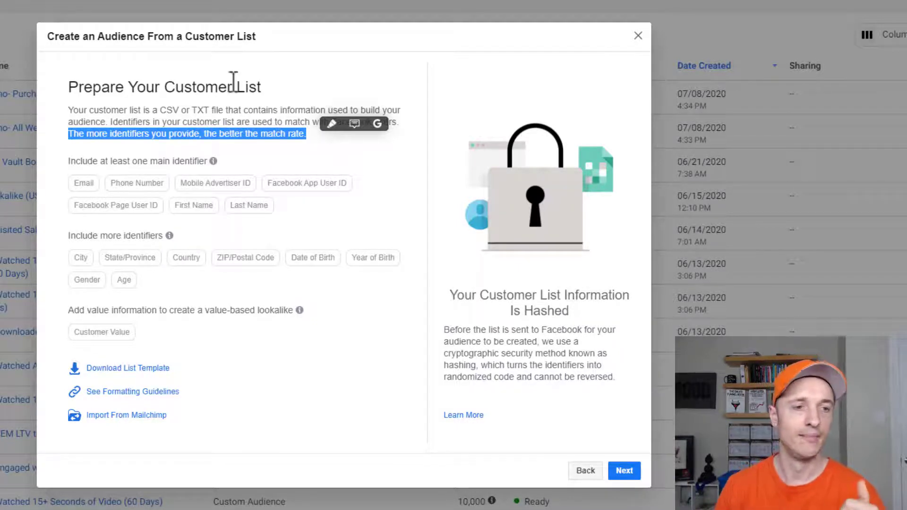
left_click_drag(66, 310, 296, 307)
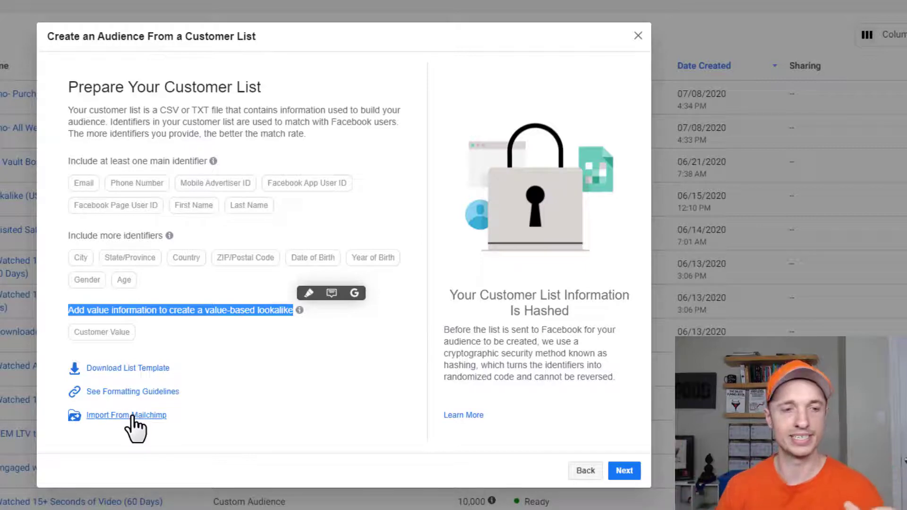
- Examine the upload options for a customer list without customer value and close the setup without adding a list
left_click(624, 470)
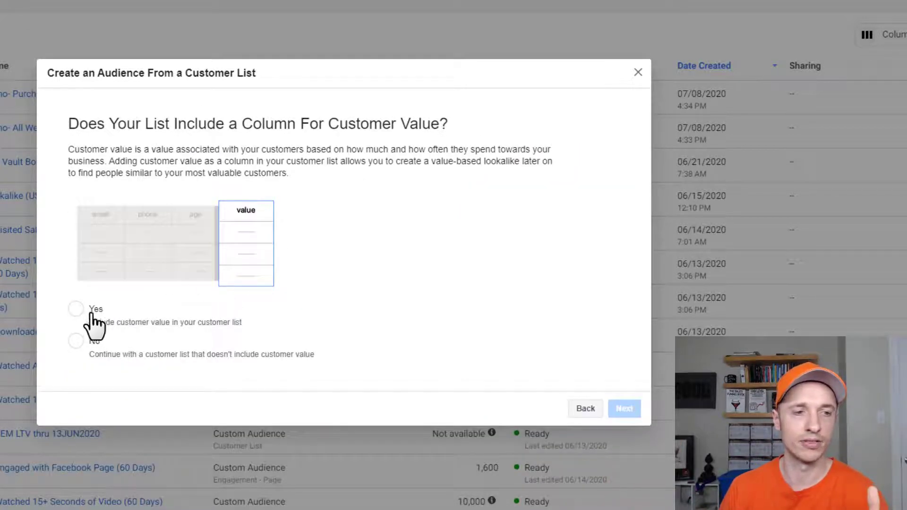
left_click(93, 340)
left_click(627, 409)
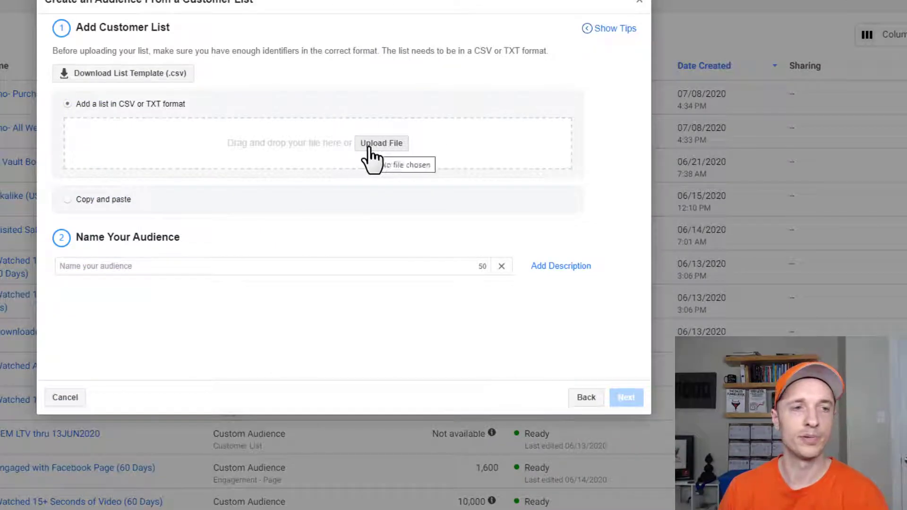
left_click_drag(120, 103, 166, 103)
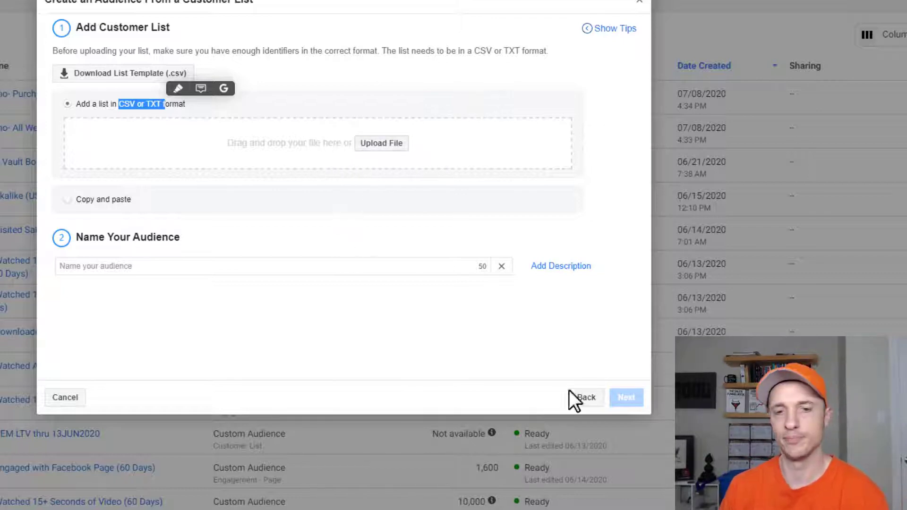
left_click(640, 2)
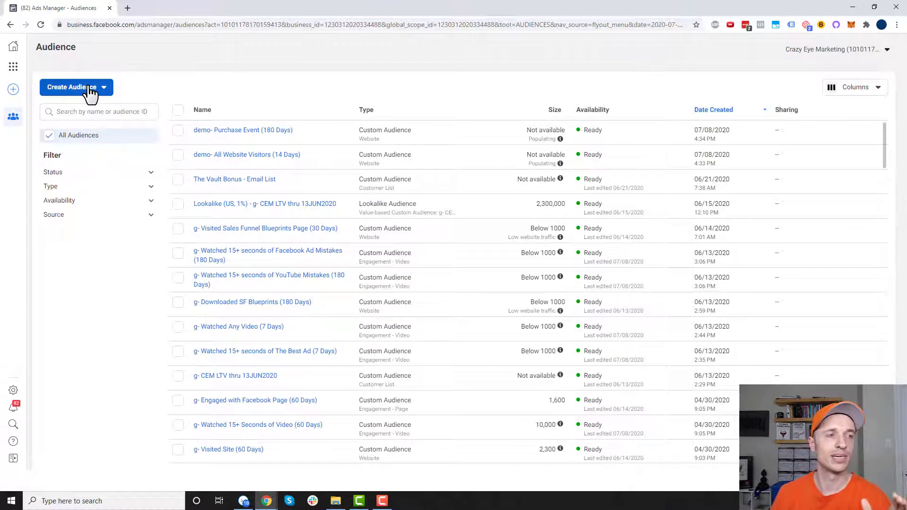
- Start a video engagement custom audience for people who either completed or viewed at least 15 seconds of a video (ThruPlay)
left_click(88, 87)
left_click(83, 109)
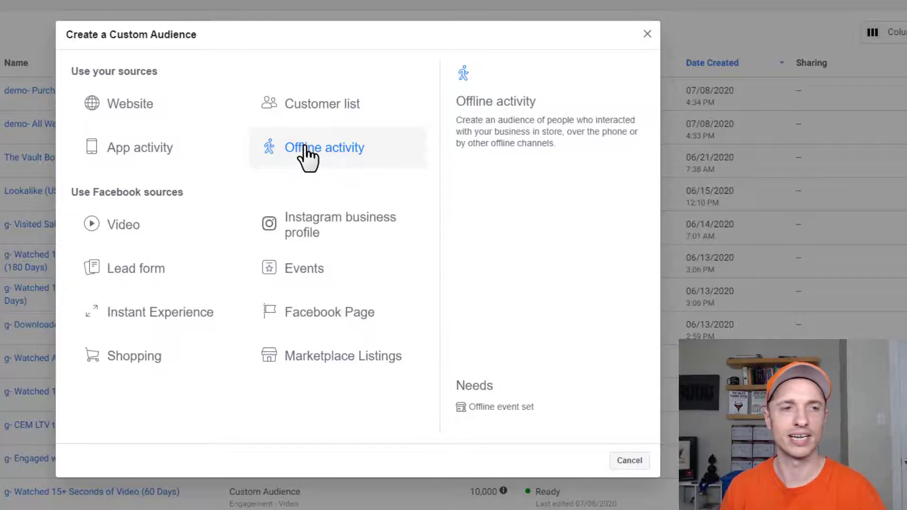
left_click(139, 228)
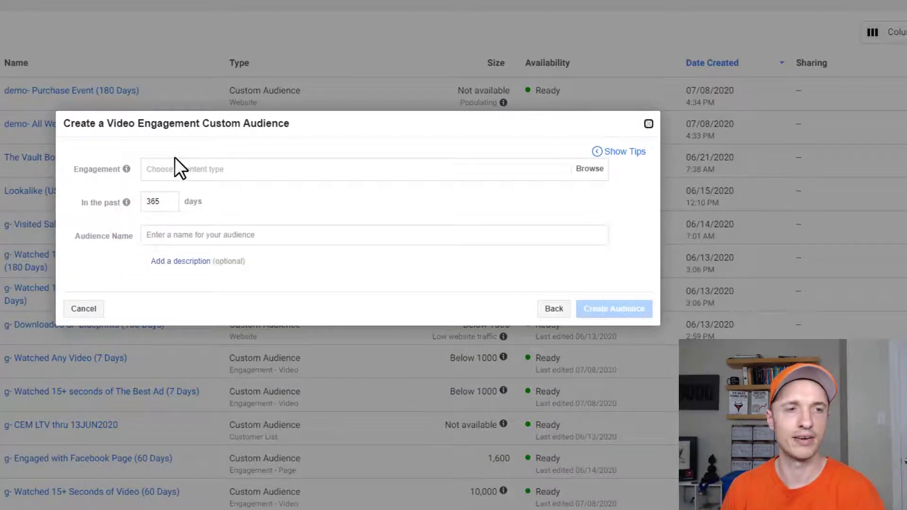
left_click(194, 170)
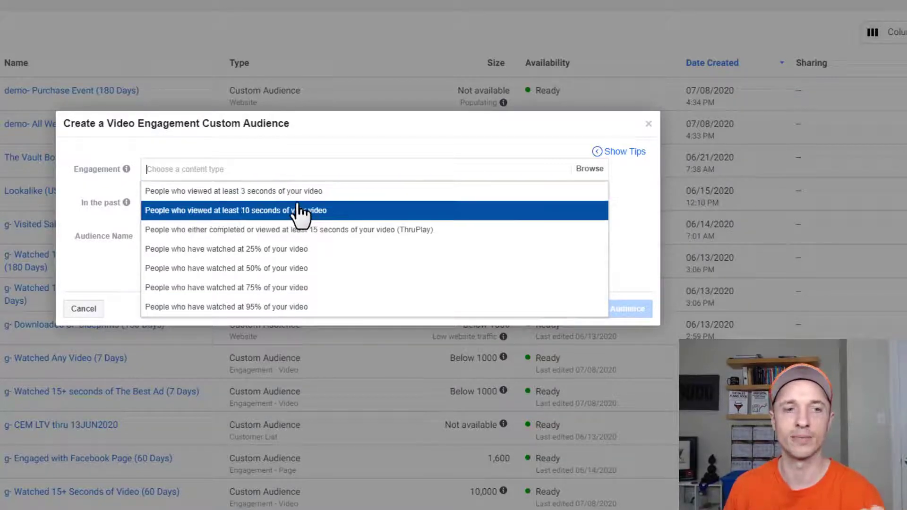
left_click(314, 232)
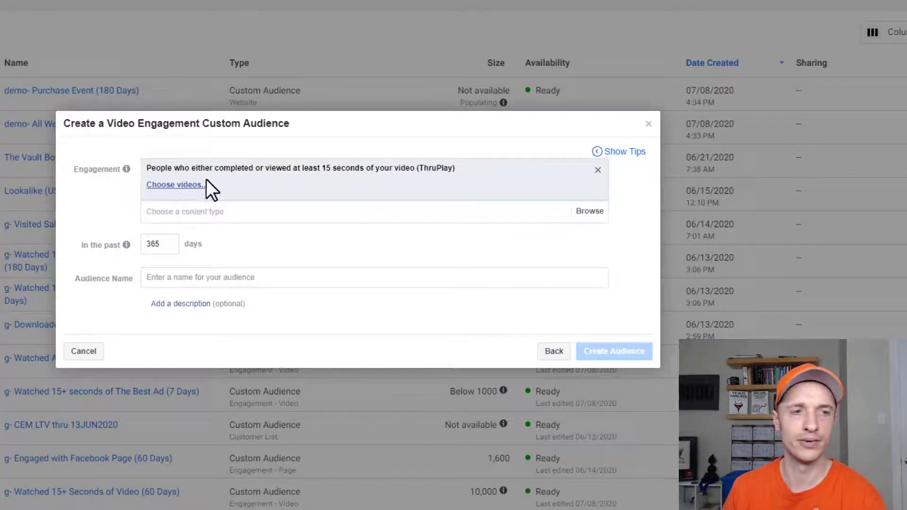
- List the videos of the Crazy Eye Marketing Facebook Page as the source for the ThruPlay criterion
left_click(185, 185)
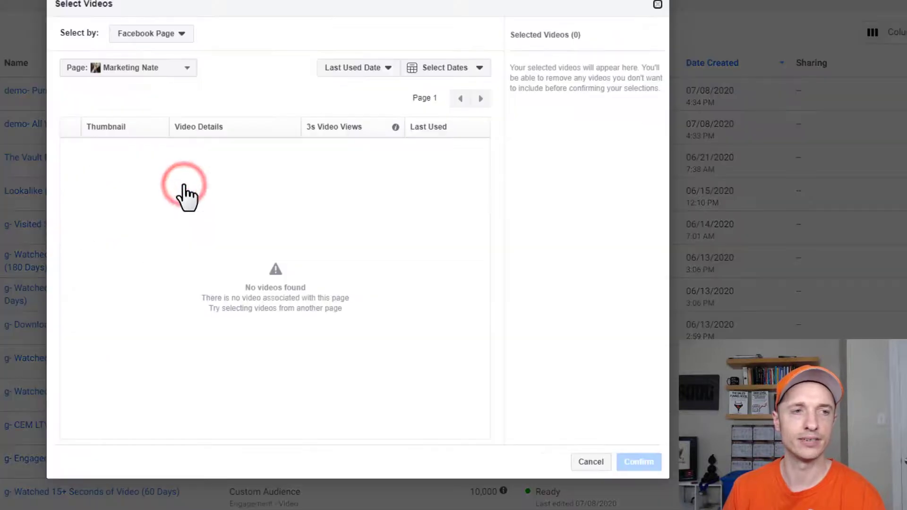
left_click(180, 37)
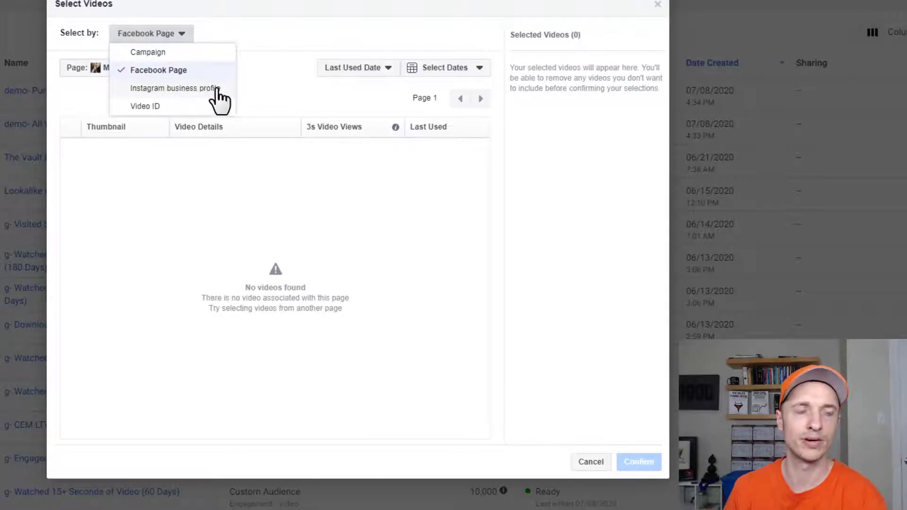
left_click(172, 73)
left_click(160, 67)
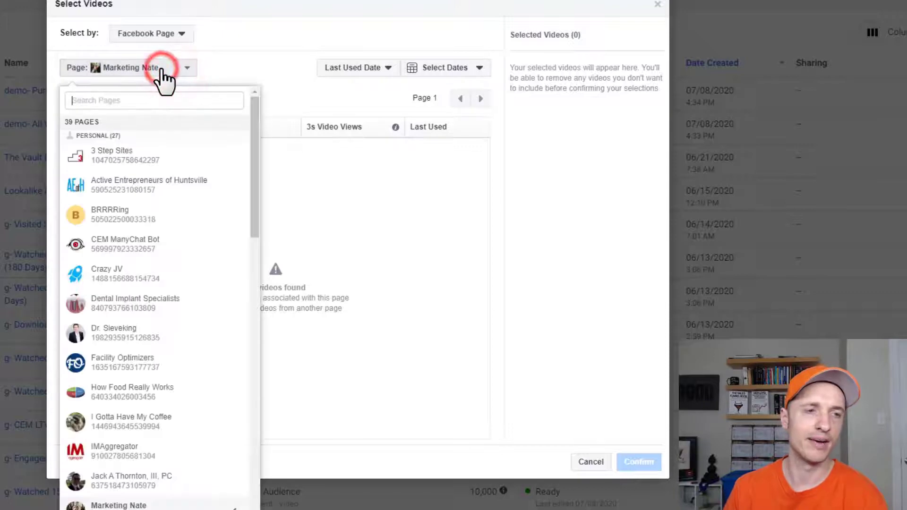
left_click(144, 250)
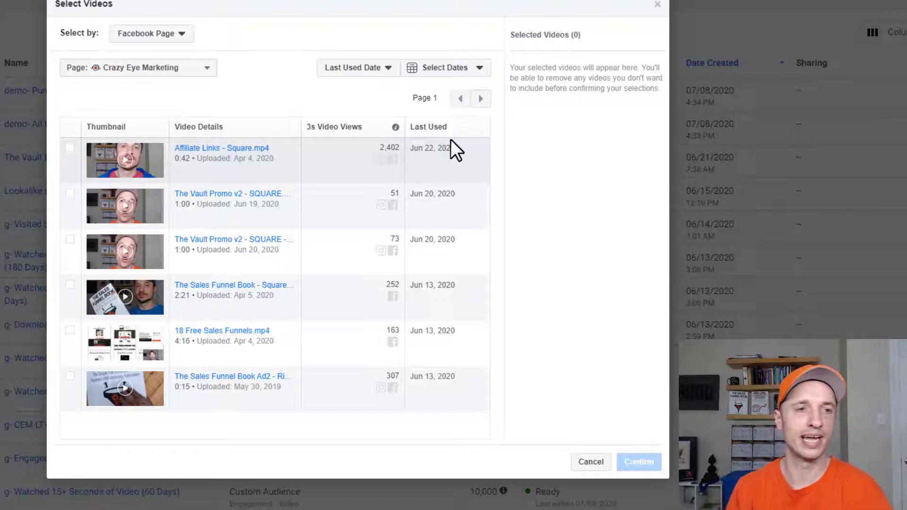
- Select "Top 5 YouTube Ad Mistakes", "Top 5 Facebook Ad Mistakes" and the June 6 "The Best Vault Ad" video for the ThruPlay criterion and confirm
left_click(479, 98)
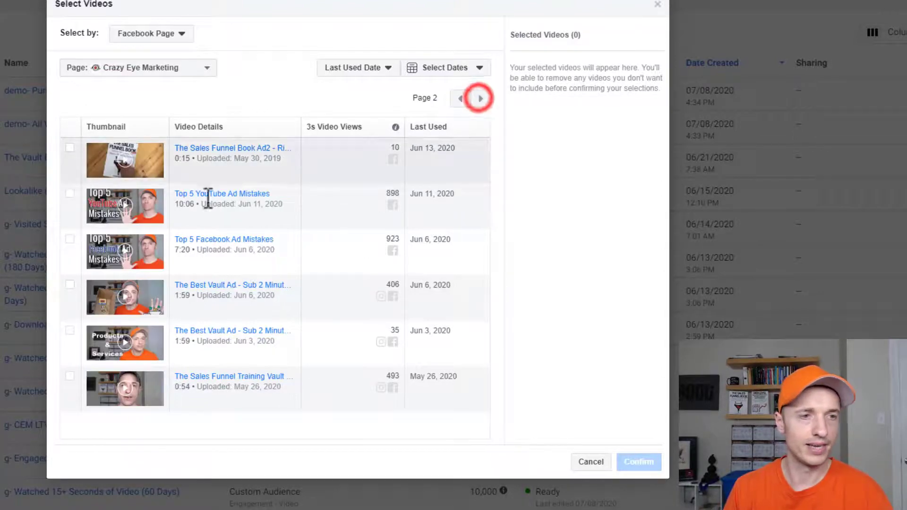
left_click(69, 194)
left_click(69, 240)
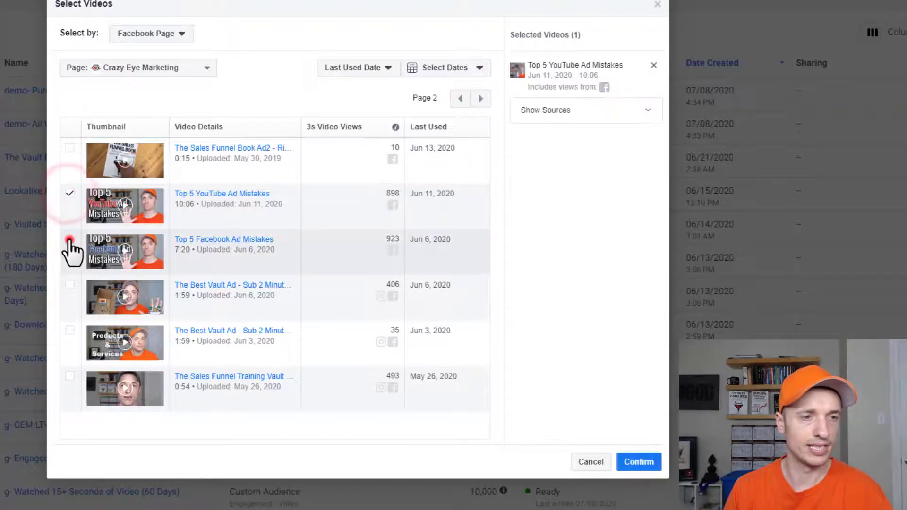
left_click(71, 287)
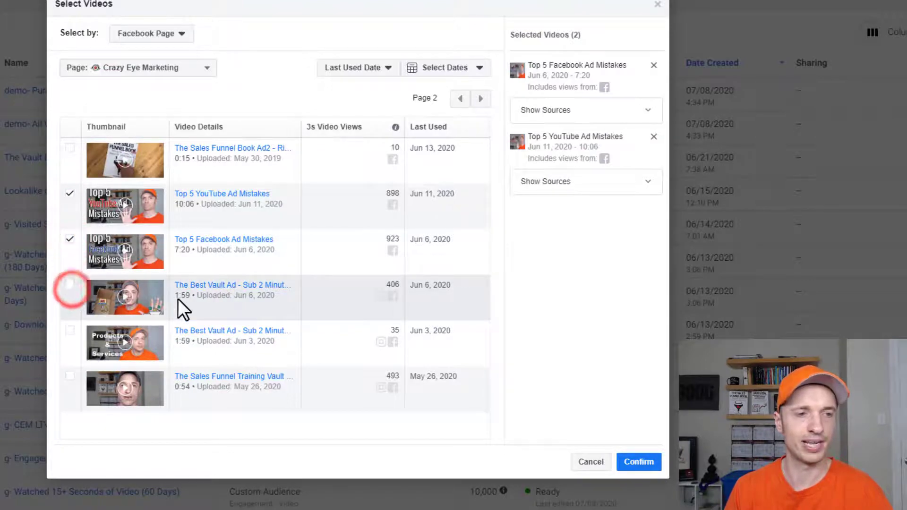
left_click(70, 287)
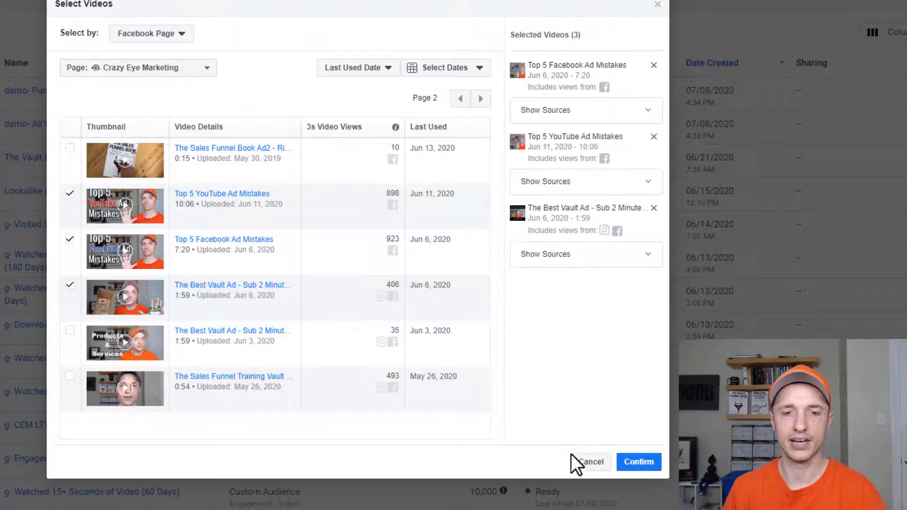
left_click(643, 464)
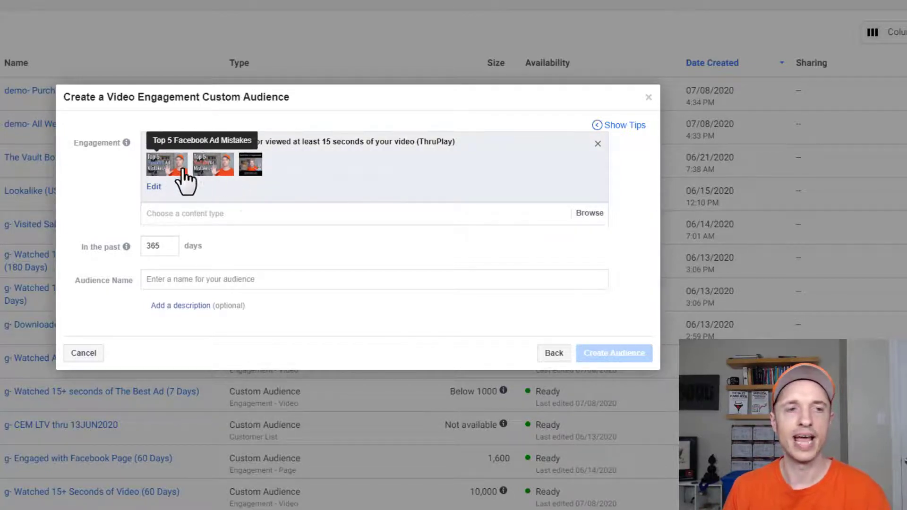
- Add "Affiliate Links - Square.mp4" and the "The Vault Promo v2" video uploaded Jun 19, 2020 to the ThruPlay criterion's videos
left_click(155, 186)
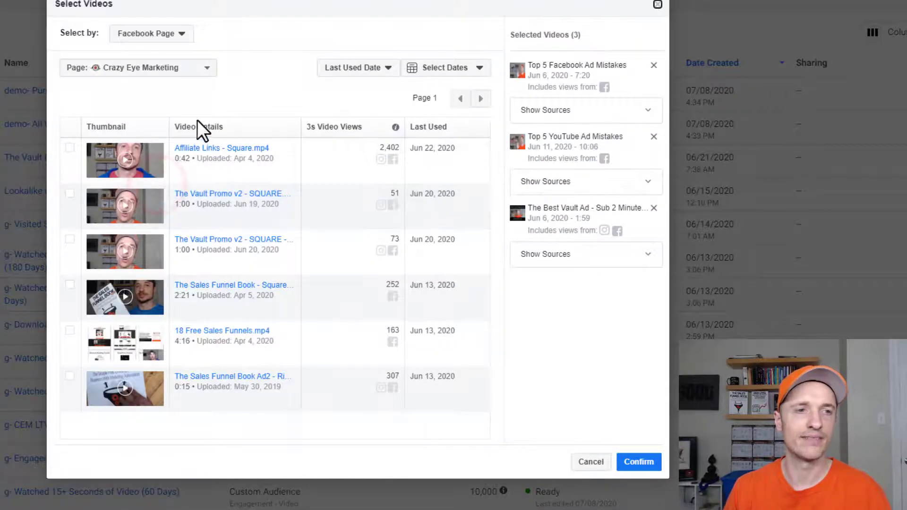
left_click(70, 149)
left_click(70, 193)
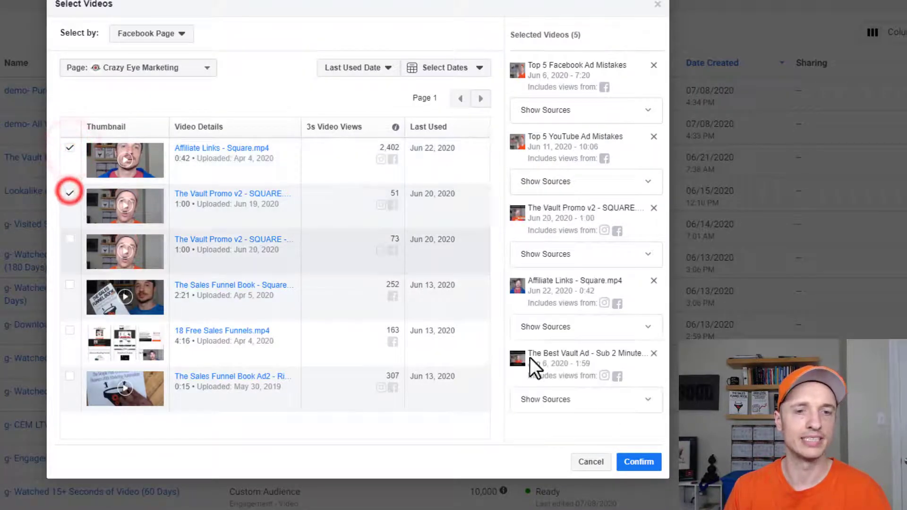
left_click(643, 461)
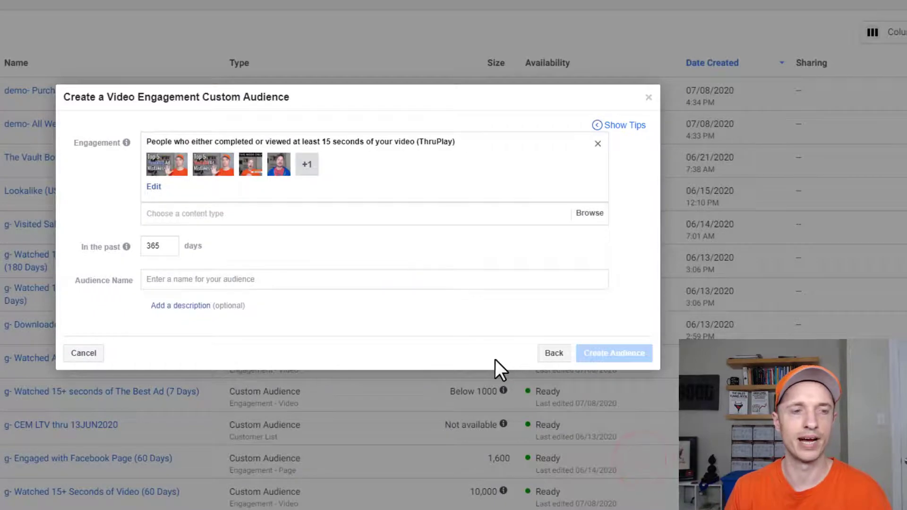
- Add a second criterion for people who have watched at 95% of the video "18 Free Sales Funnels.mp4"
left_click(257, 215)
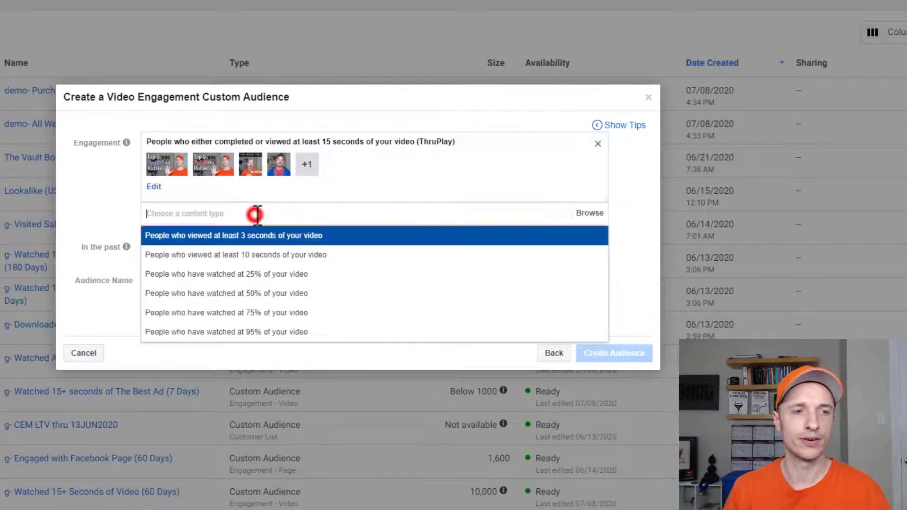
left_click(280, 332)
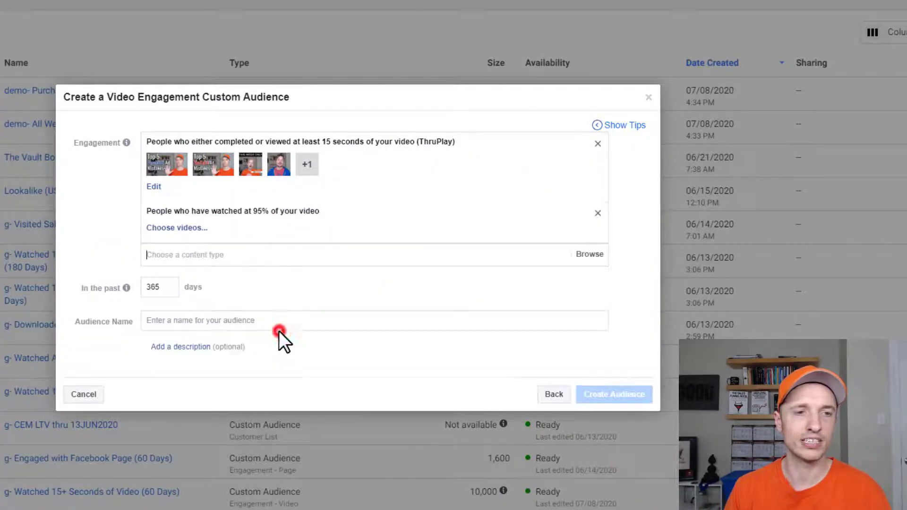
left_click(173, 230)
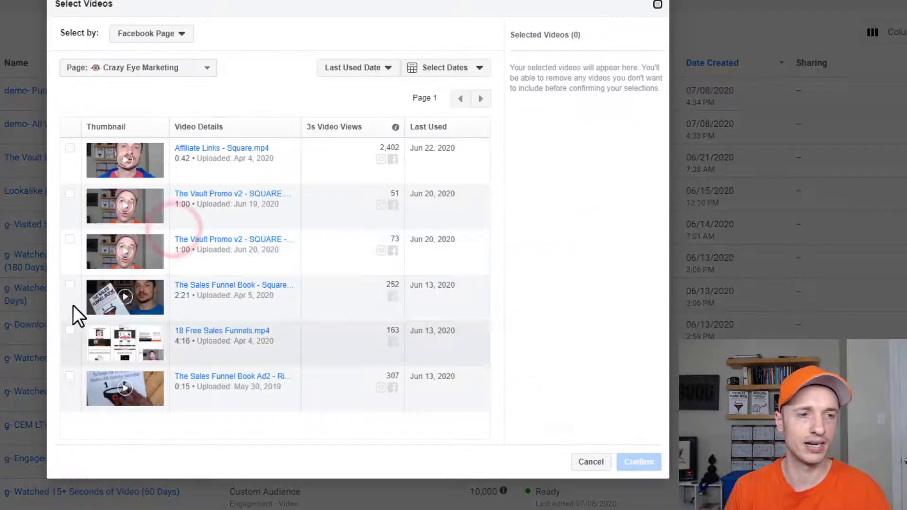
left_click(69, 330)
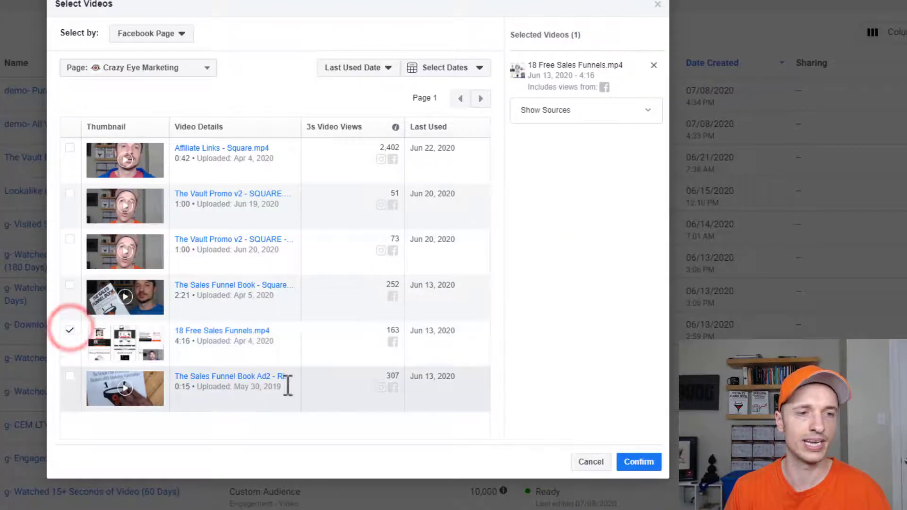
left_click(640, 463)
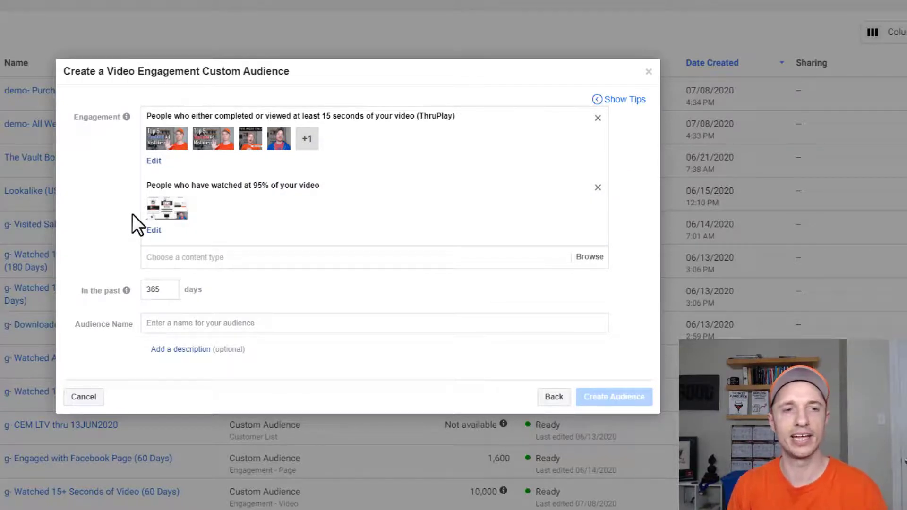
- Set the video audience's period to 14 days, name it "demo- Watched Video (14 Days)", and create it, closing the follow-up dialog
mouse_move(128, 291)
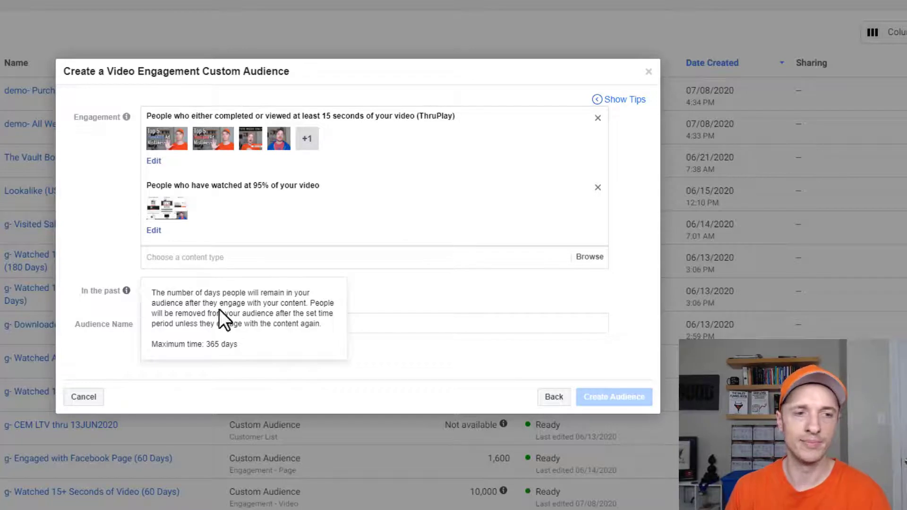
left_click(435, 291)
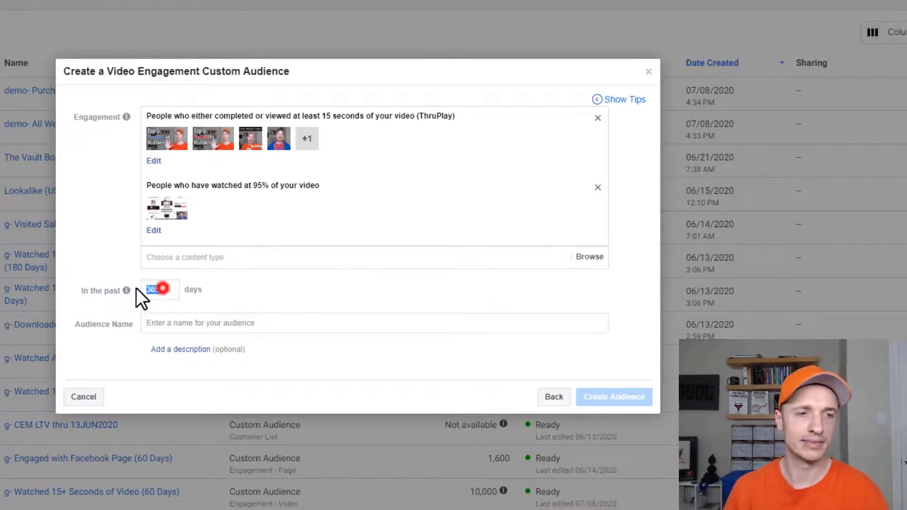
type("14")
left_click(216, 320)
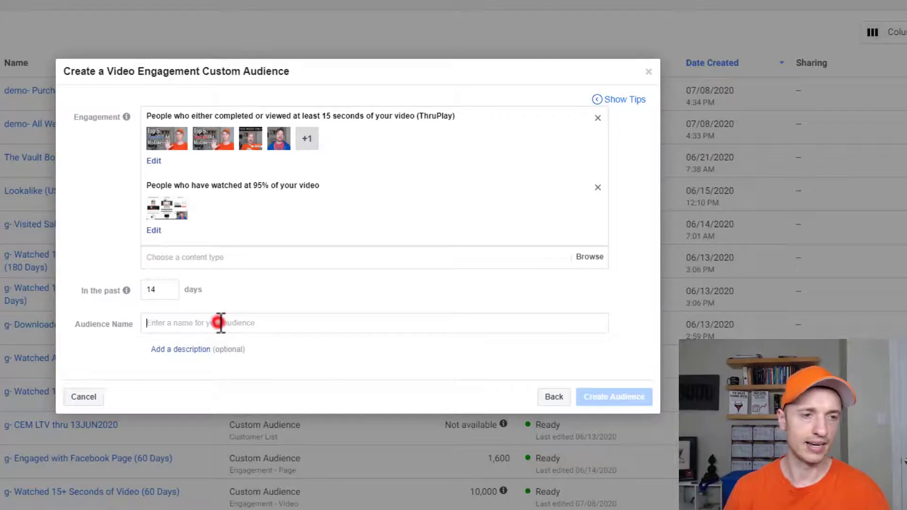
type("demo- Watched Video (14 Days)")
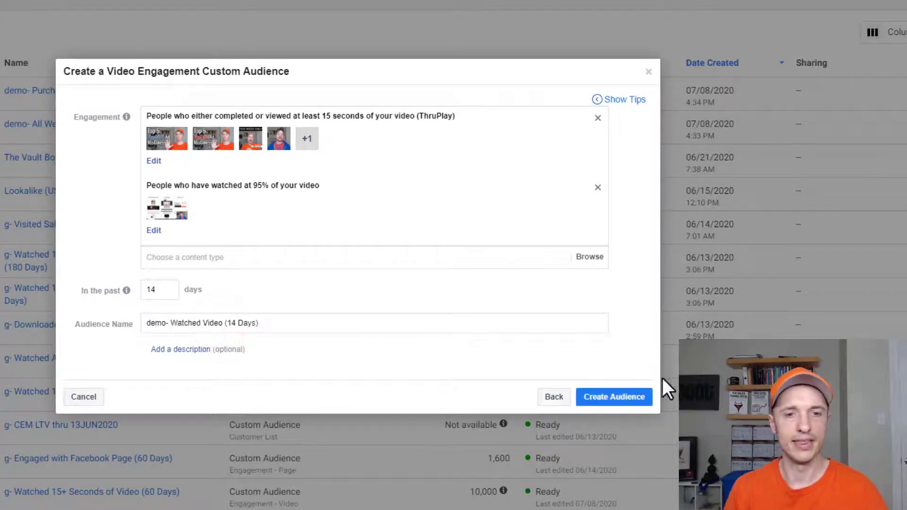
left_click(630, 397)
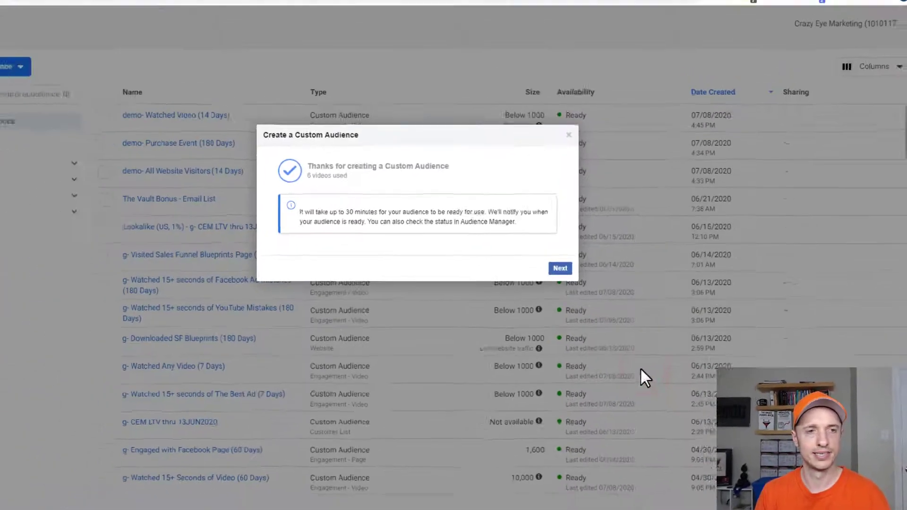
left_click(579, 266)
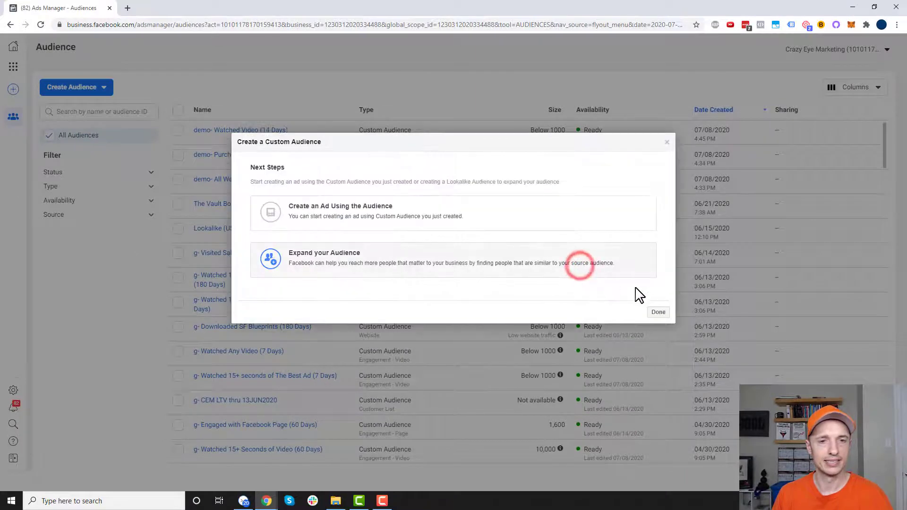
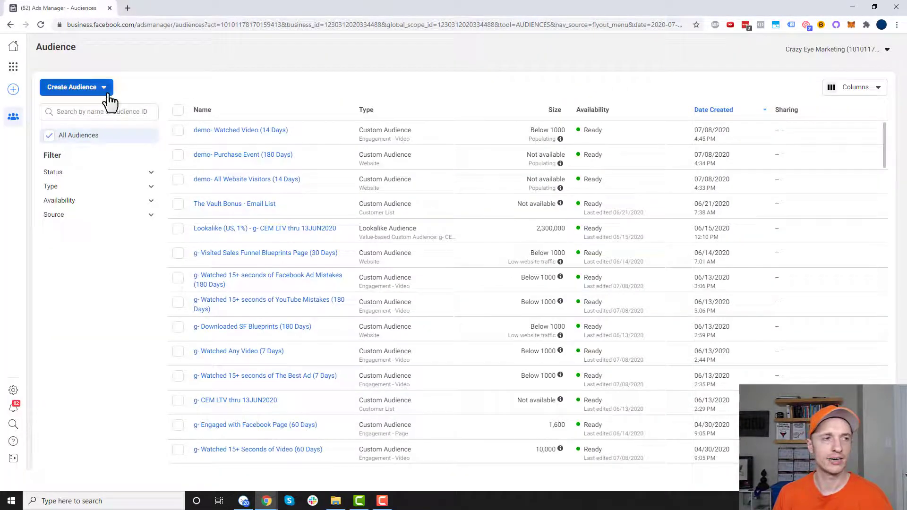
- Start an Instagram business profile custom audience for crazy_eye_marketing that includes everyone who engaged with the business
left_click(102, 114)
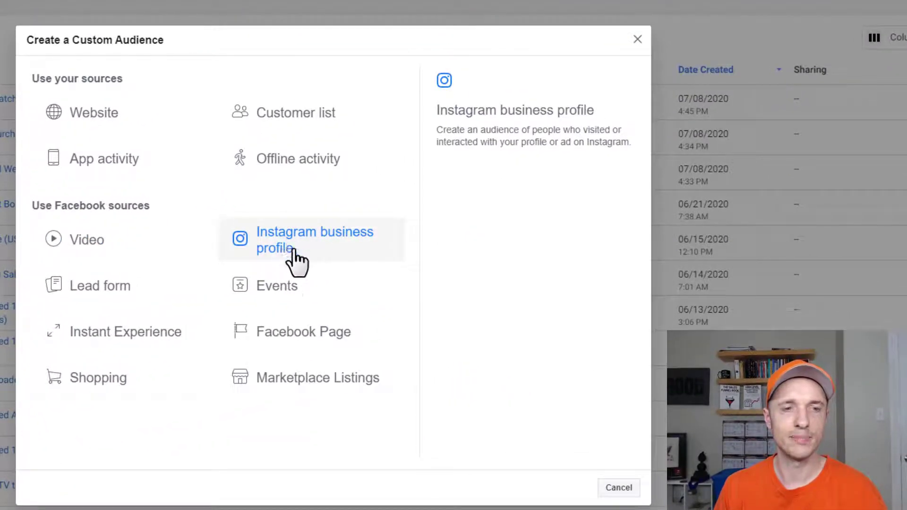
left_click(282, 245)
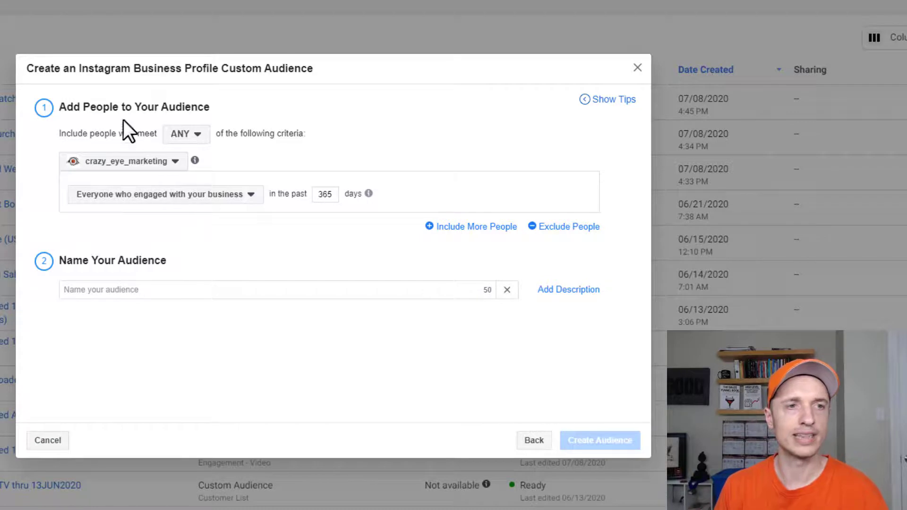
left_click(156, 162)
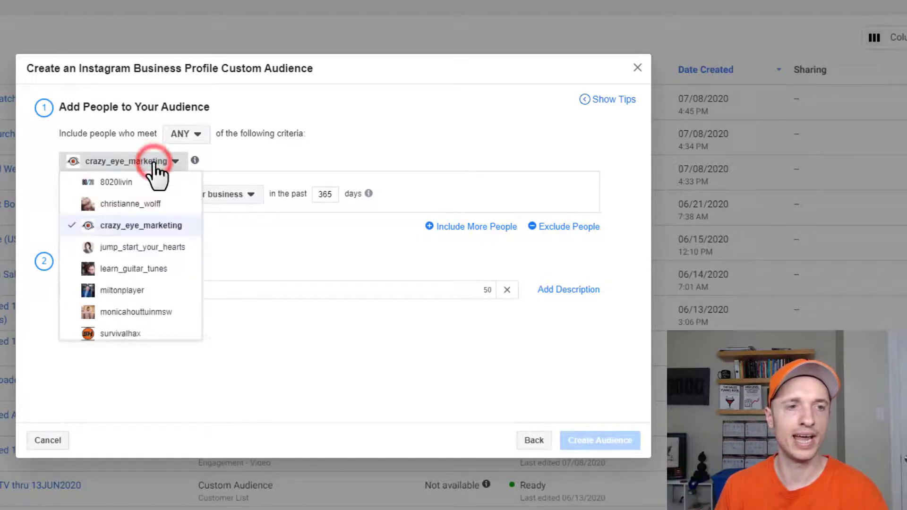
left_click(156, 161)
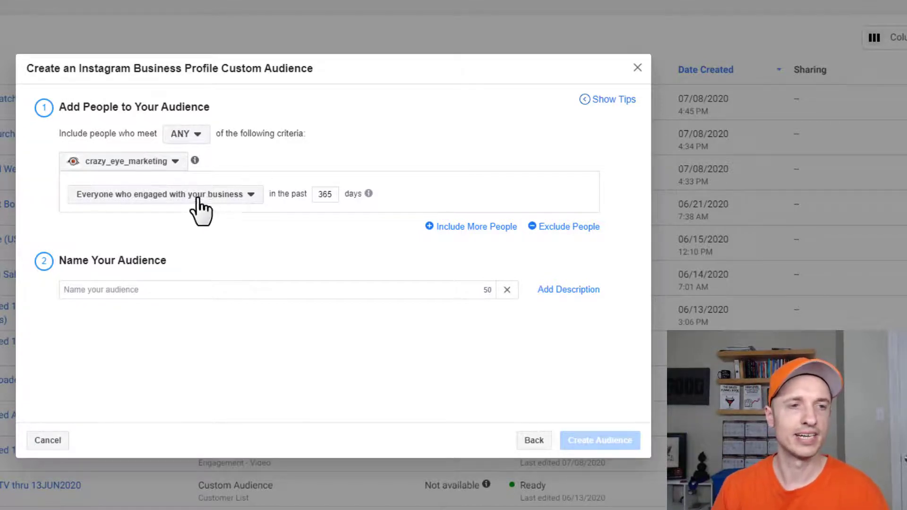
left_click(220, 195)
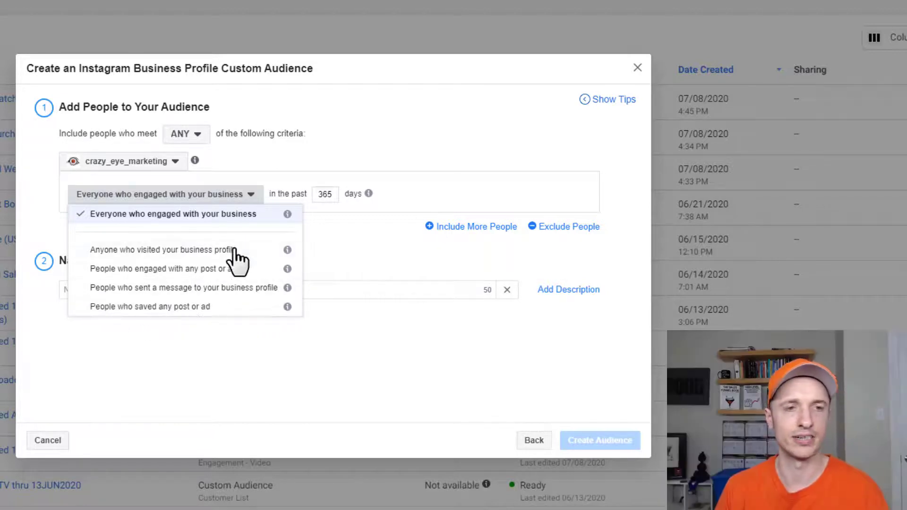
left_click(216, 213)
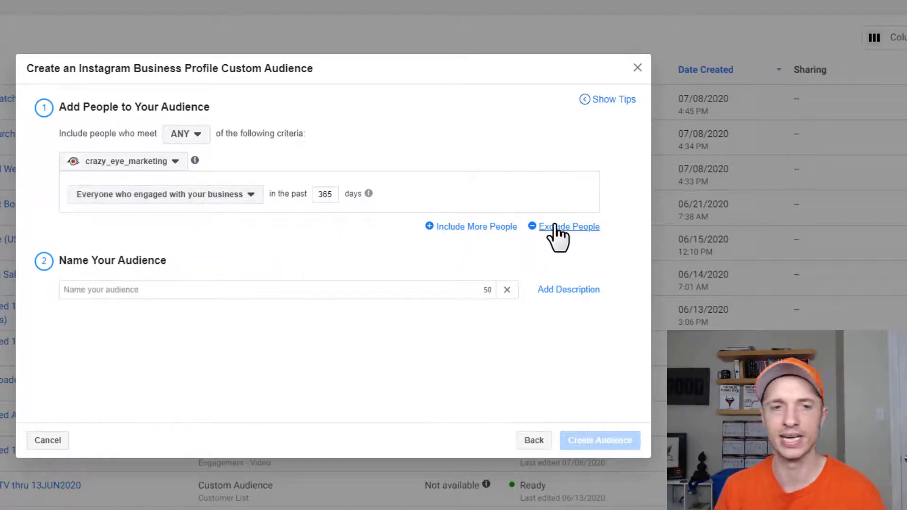
- Set the Instagram audience's period to 14 days, name it "demo- Engaged with Instagram Profile (14 Days)", and create it, closing the dialog
double_click(327, 195)
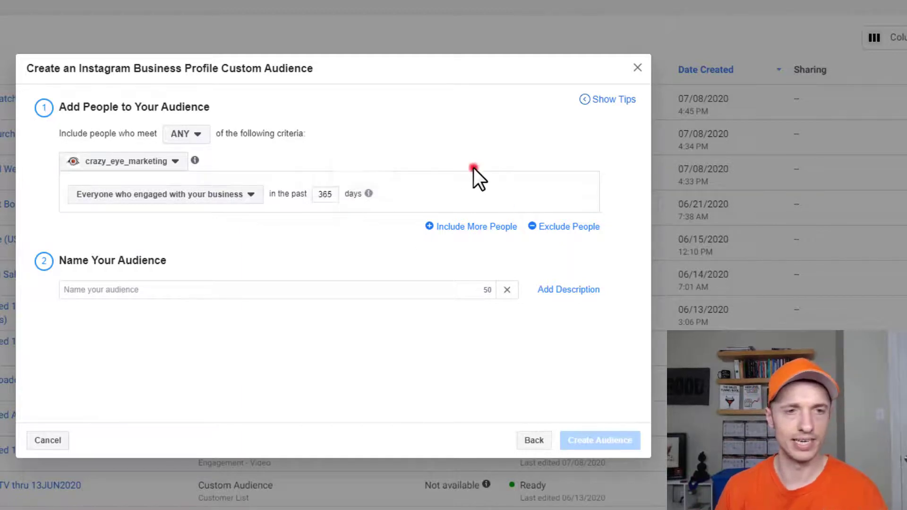
double_click(323, 194)
type("14")
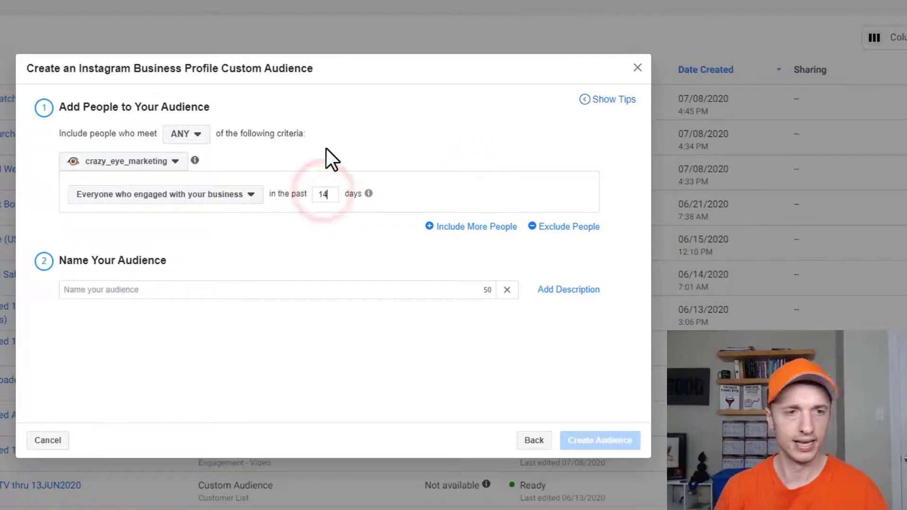
left_click(213, 289)
type("de")
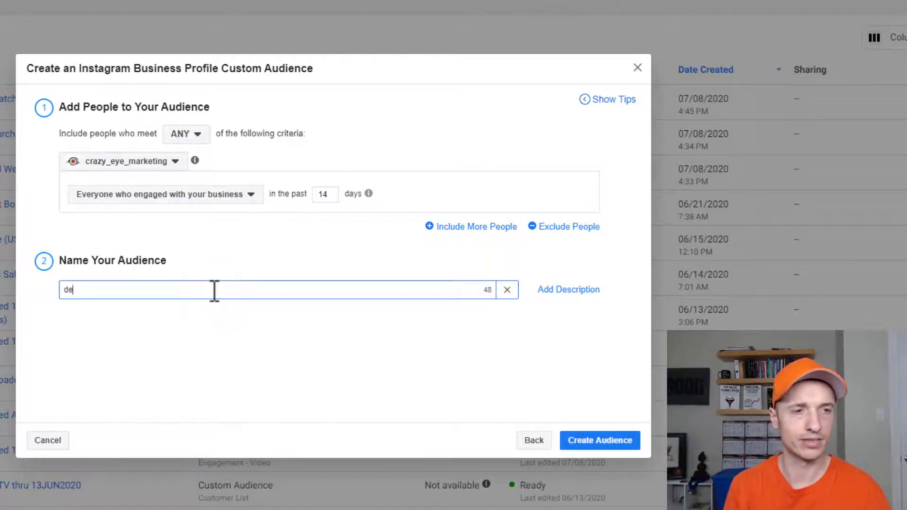
type("mo- Engaged with Instagram Profile (14 Days)")
left_click(603, 439)
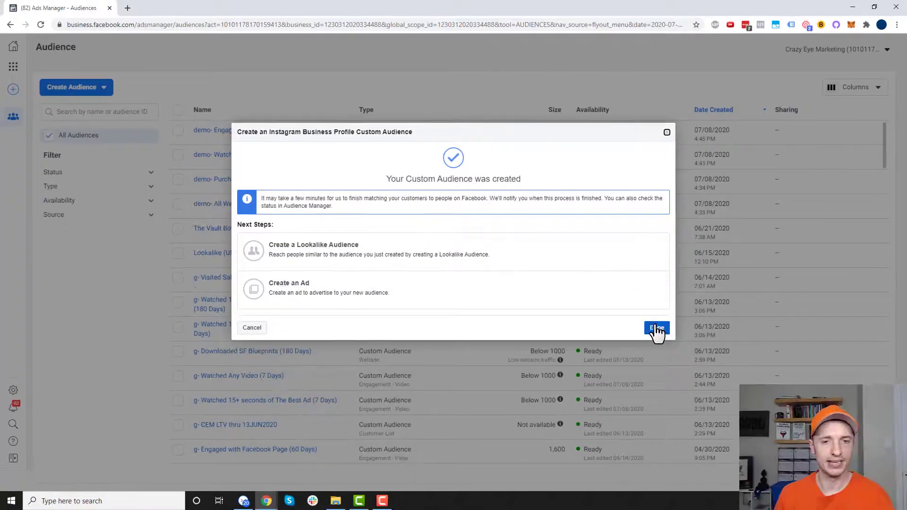
left_click(654, 328)
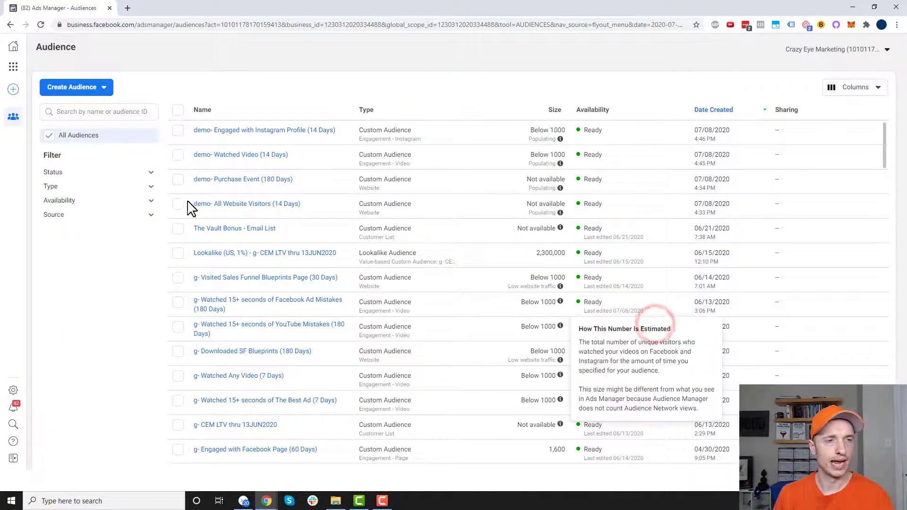
- Start a lead form custom audience for the Crazy Eye Marketing page
left_click(101, 88)
left_click(109, 108)
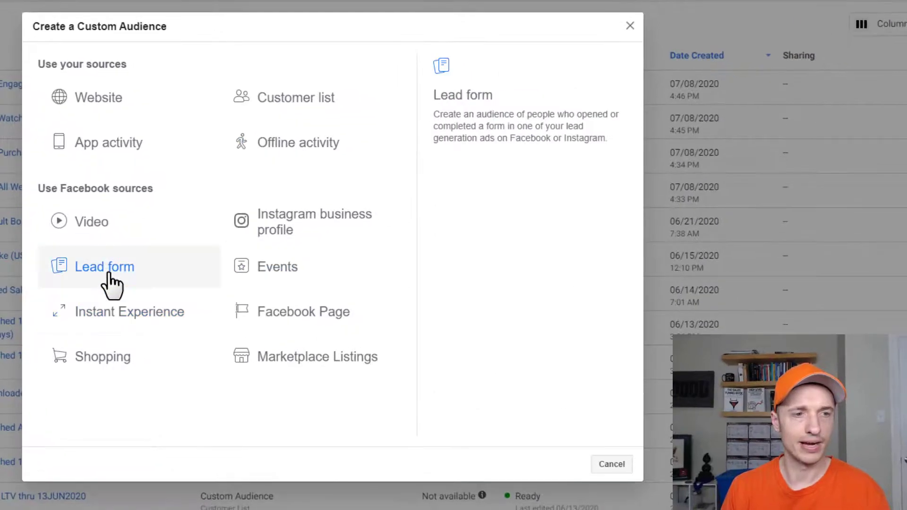
left_click(109, 274)
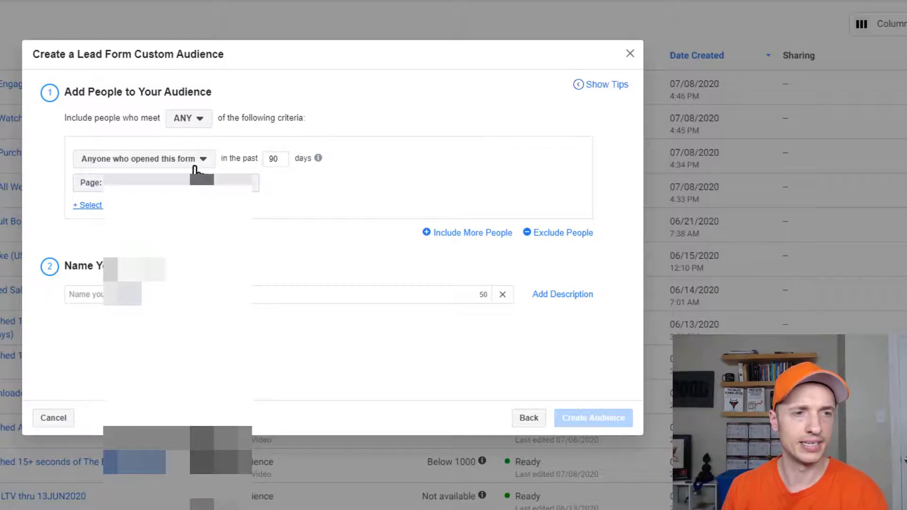
left_click(180, 182)
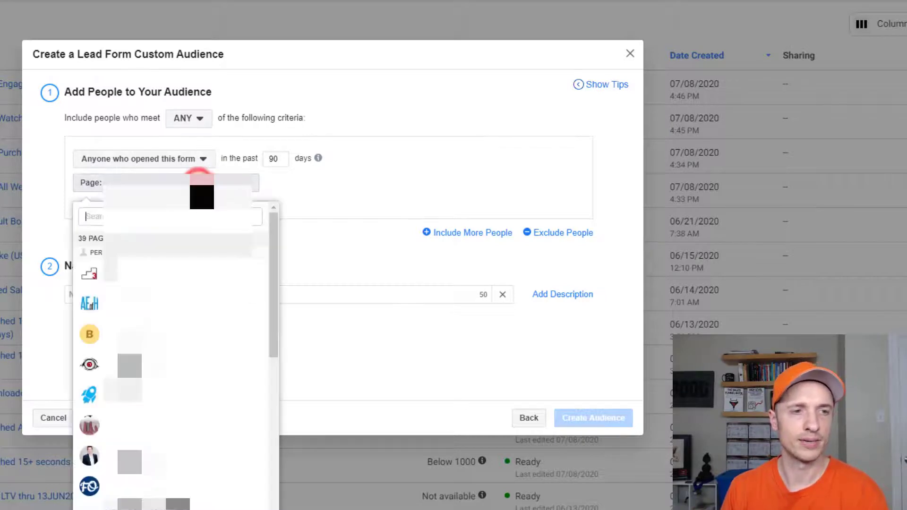
type("cra")
left_click(128, 316)
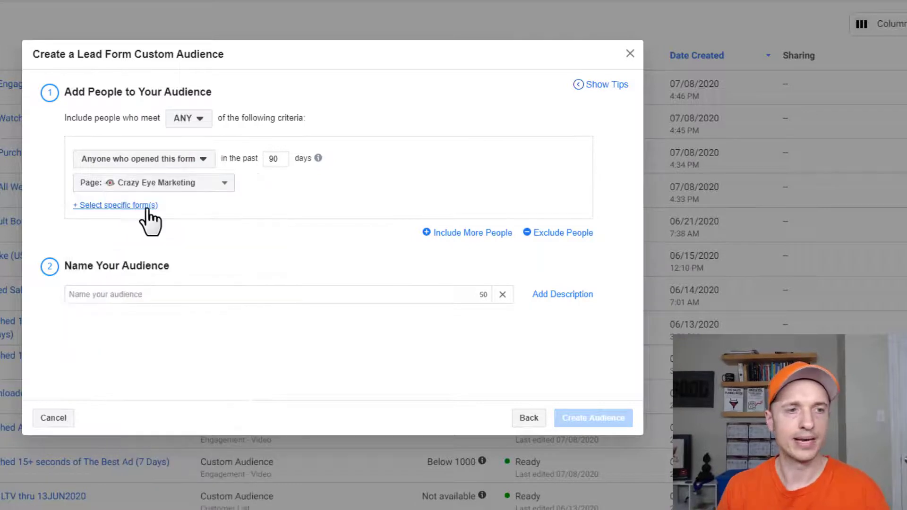
- Limit the lead form audience to the specific forms "Demo Form" and "AC - CEM - Free Report"
left_click(128, 206)
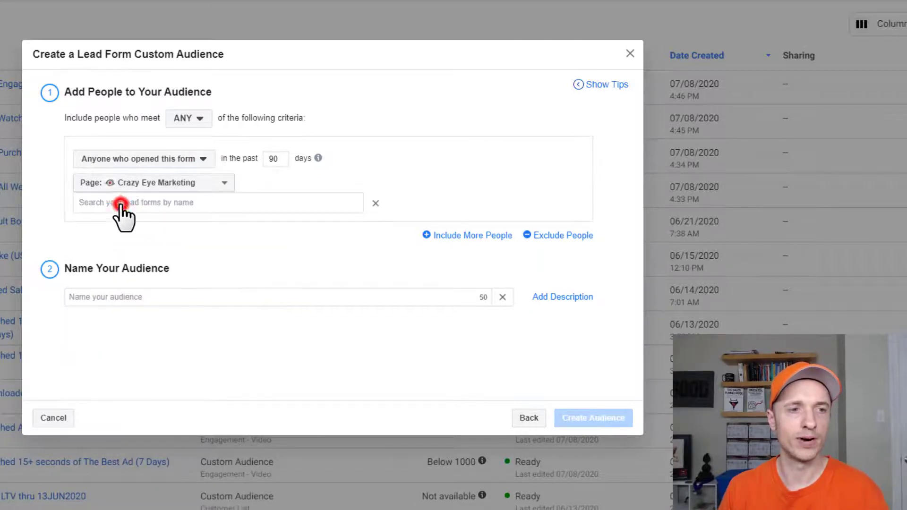
left_click(178, 203)
mouse_move(143, 255)
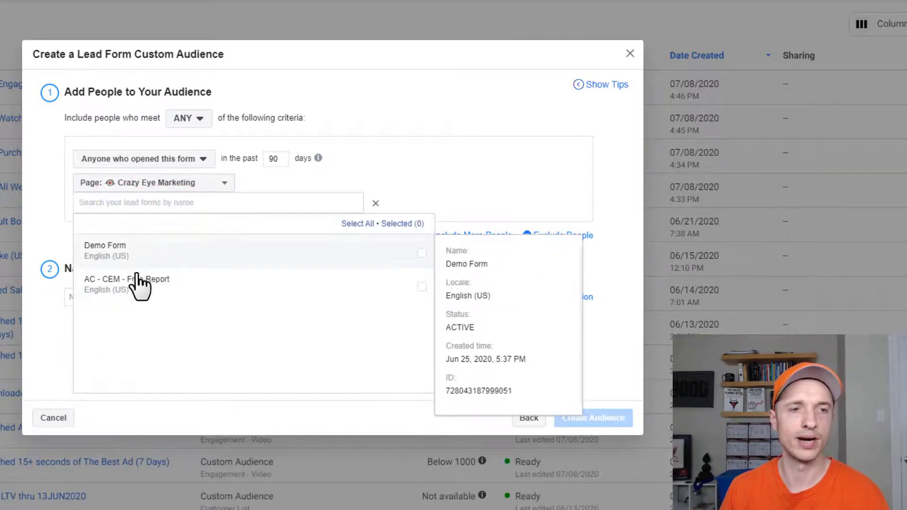
left_click(140, 256)
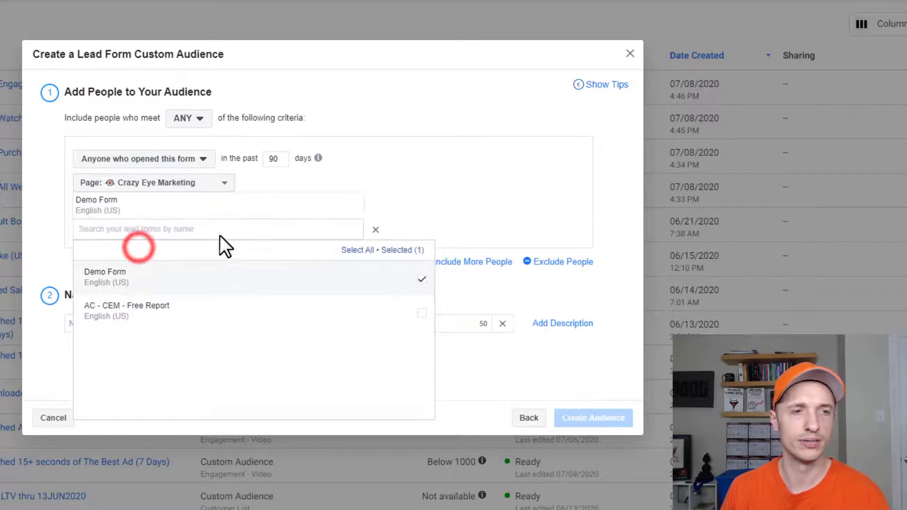
left_click(146, 308)
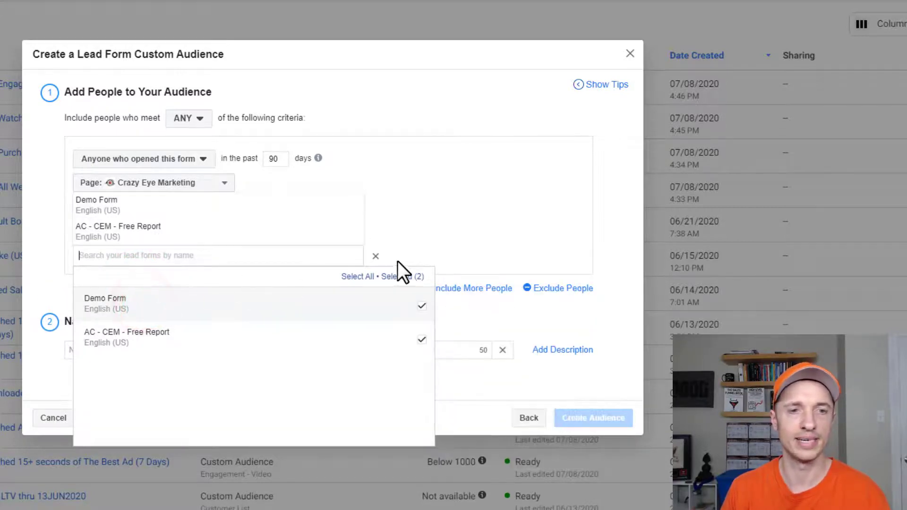
left_click(452, 221)
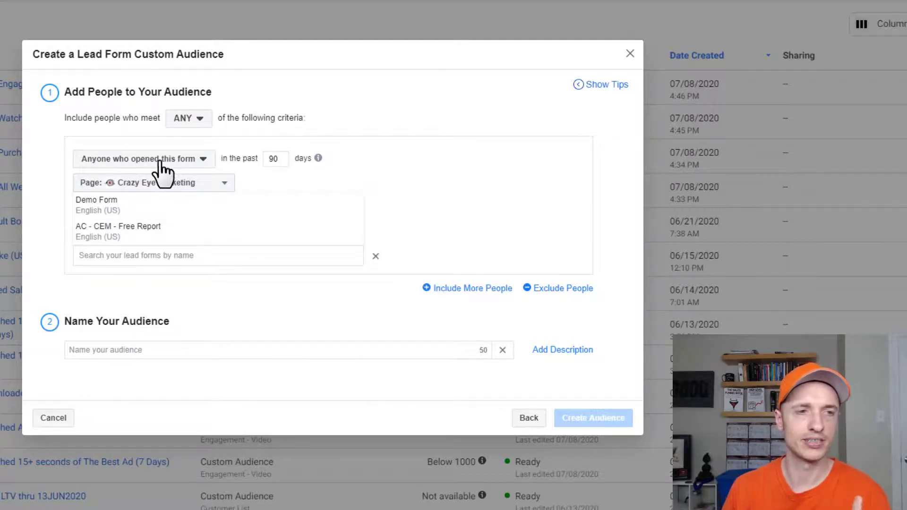
- Set the lead form criterion to people who opened but didn't submit the form in the past 14 days
left_click(195, 163)
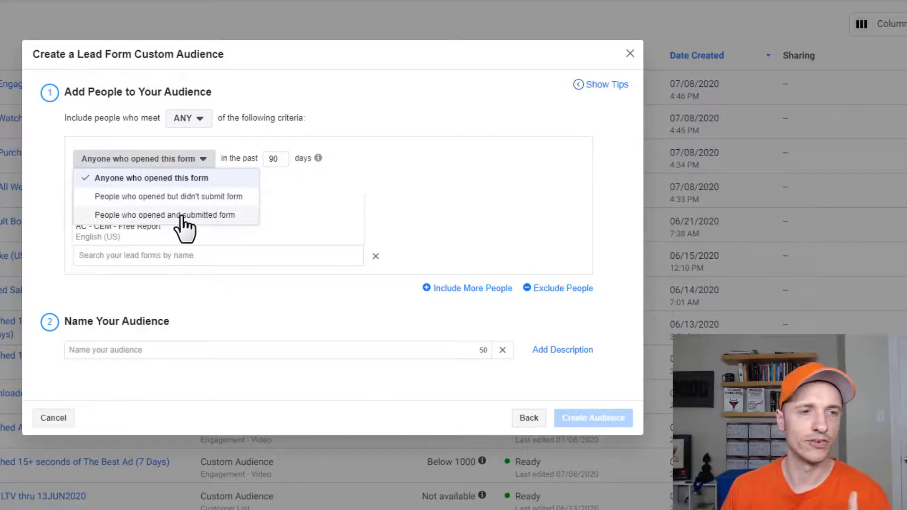
left_click(173, 197)
double_click(324, 158)
type("14")
- Name the lead form audience "demo- Engaged with Form (14 Days)" and create it, closing the follow-up dialog
left_click(164, 349)
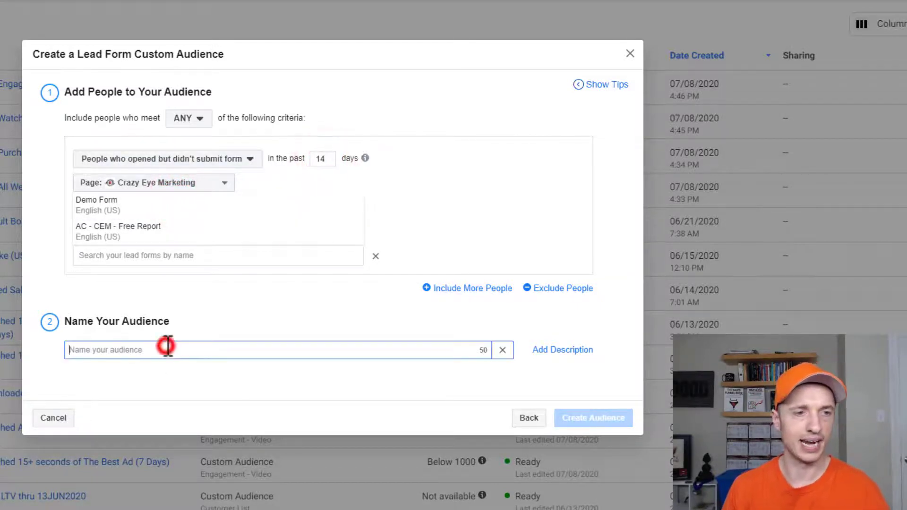
type("demo")
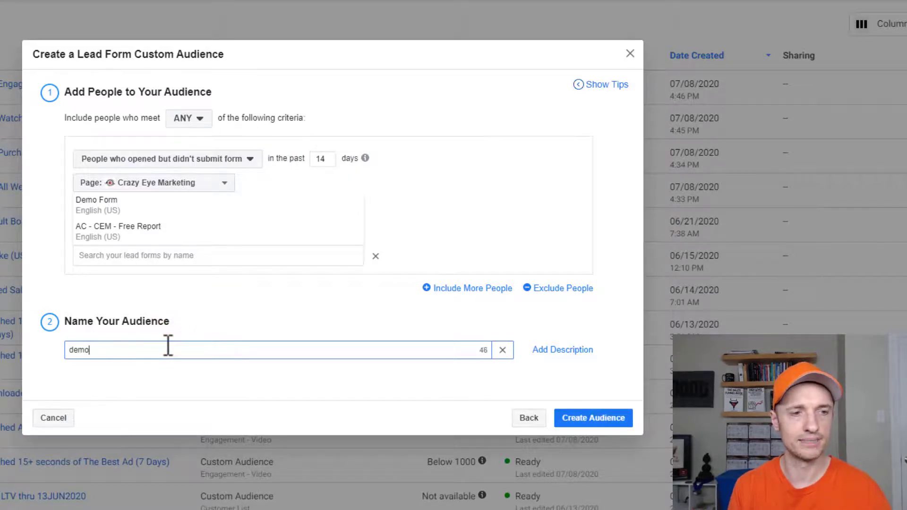
type("- Engaged with Form (14 Days)")
left_click(610, 420)
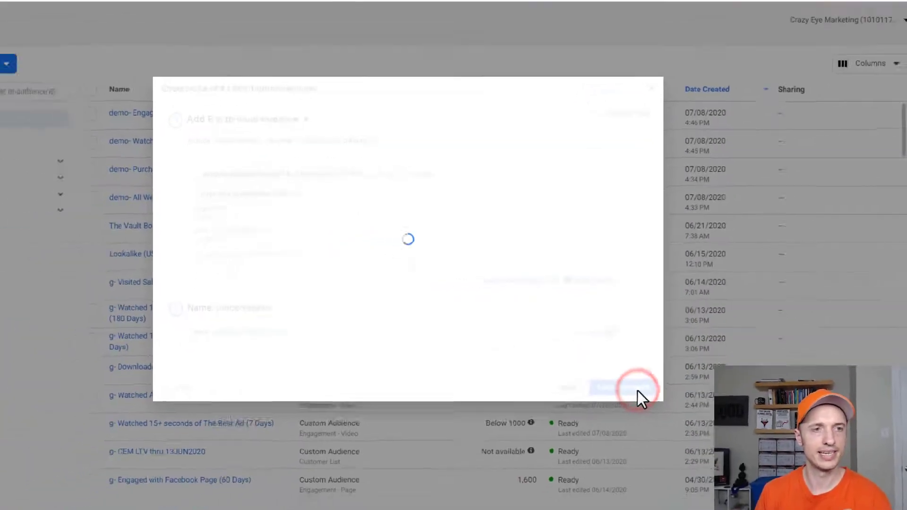
left_click(656, 327)
- Start an event custom audience for the Crazy Eye Marketing page and look through the specific events it offers
left_click(98, 88)
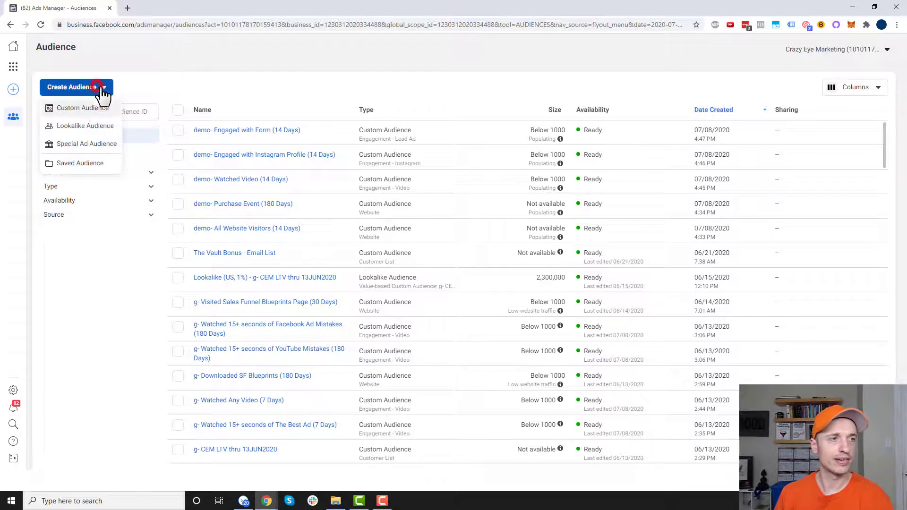
left_click(88, 110)
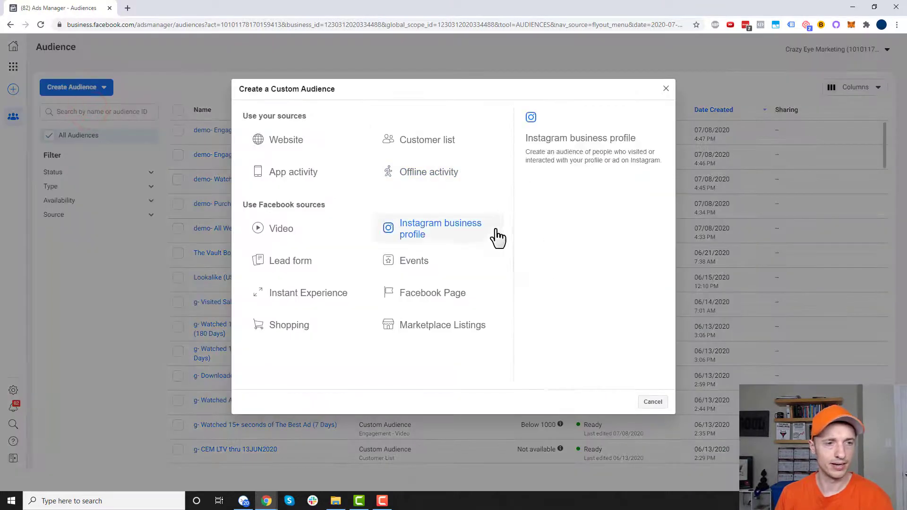
left_click(424, 263)
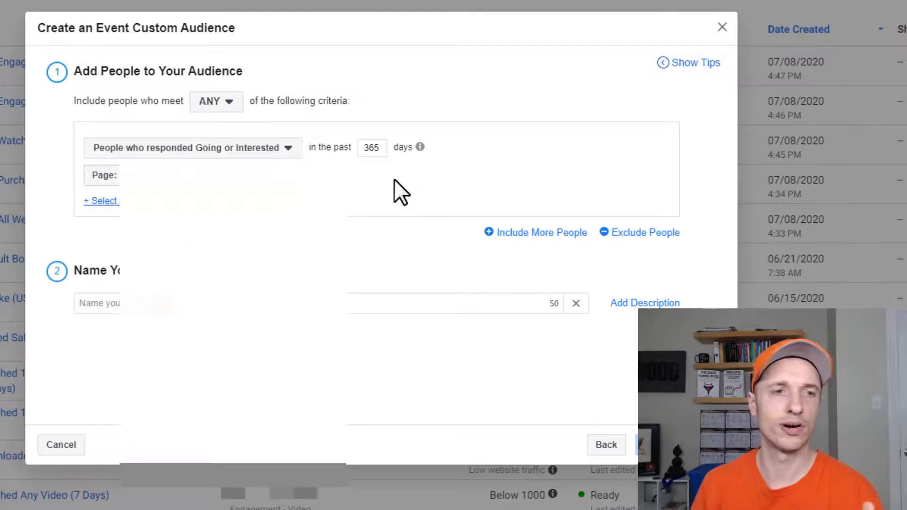
left_click(255, 182)
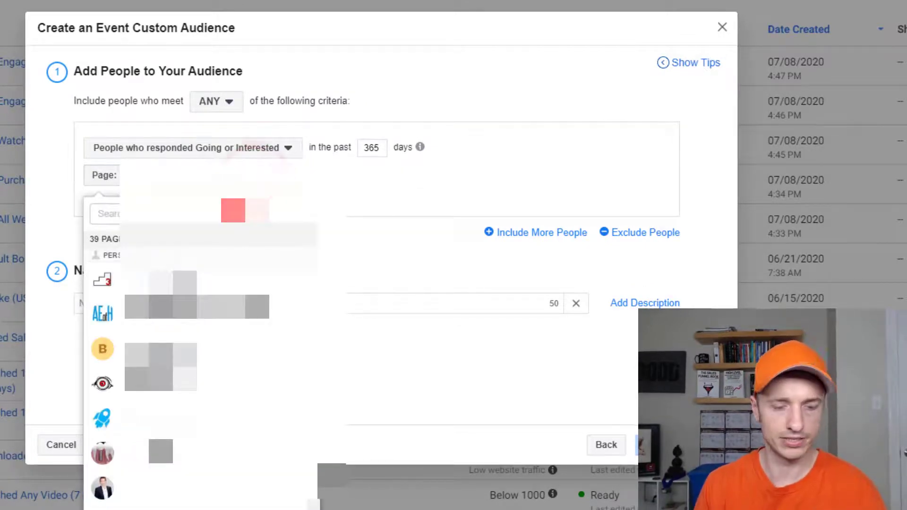
type("crazy")
left_click(187, 329)
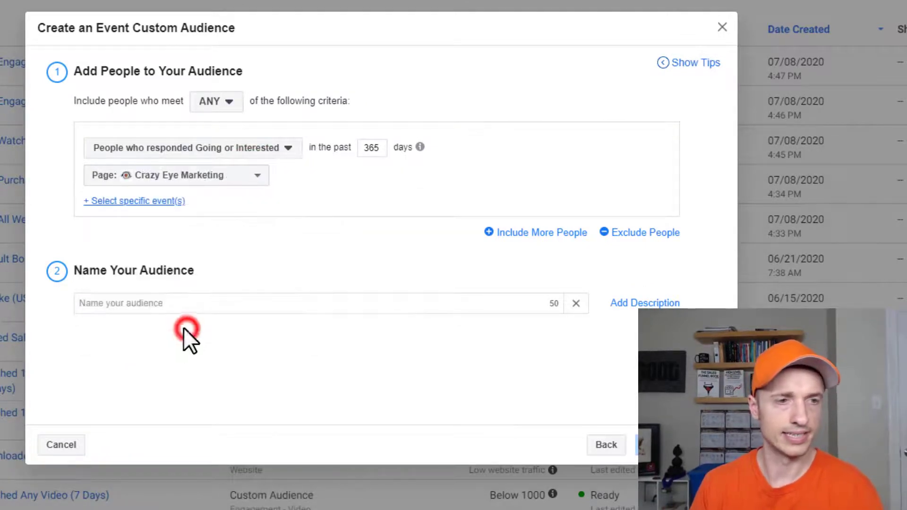
left_click(161, 200)
left_click(233, 198)
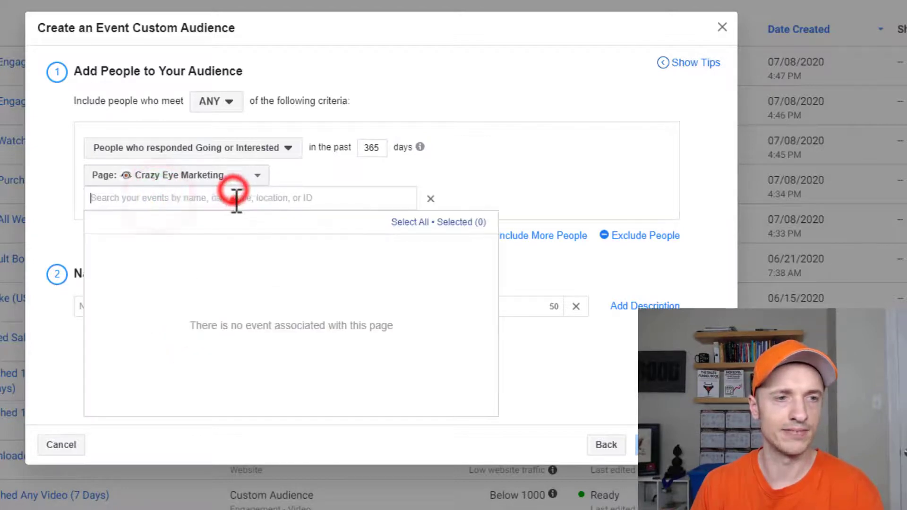
left_click(537, 186)
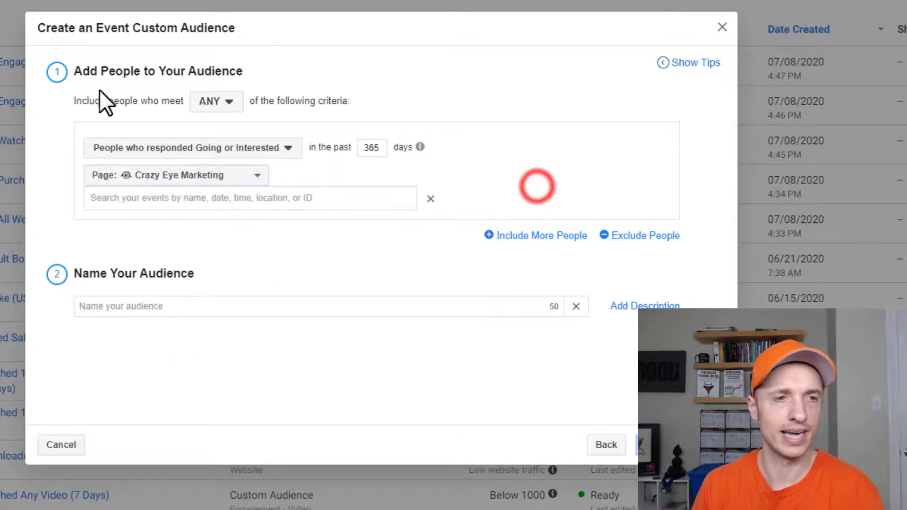
- Review the available event response and ticket criteria, then close the event audience without creating it
left_click(179, 148)
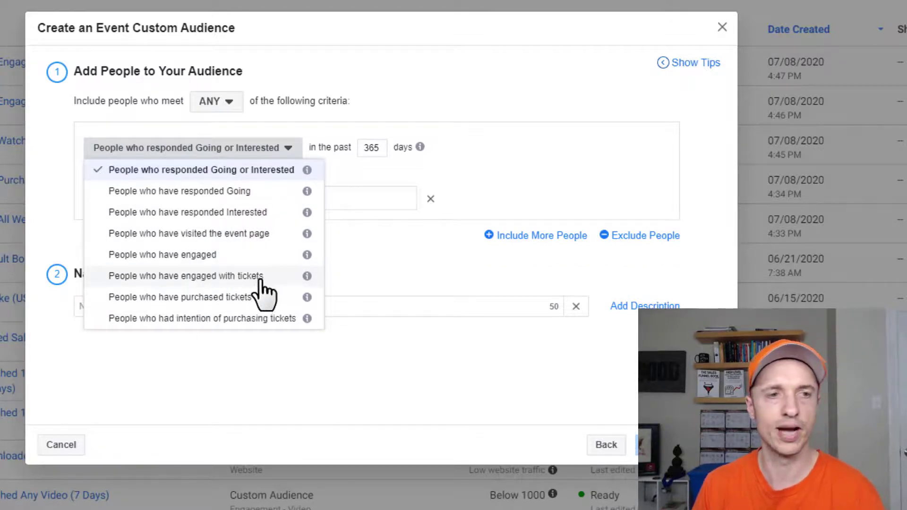
left_click(520, 170)
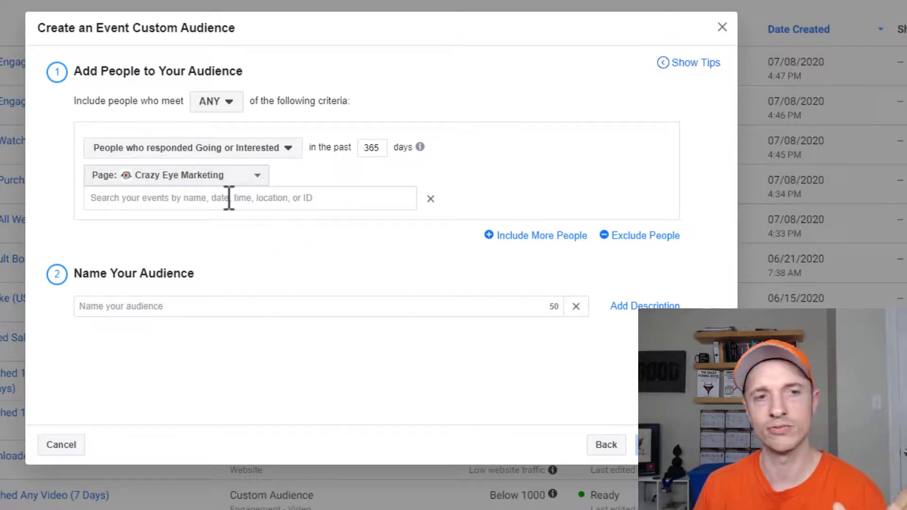
left_click(249, 147)
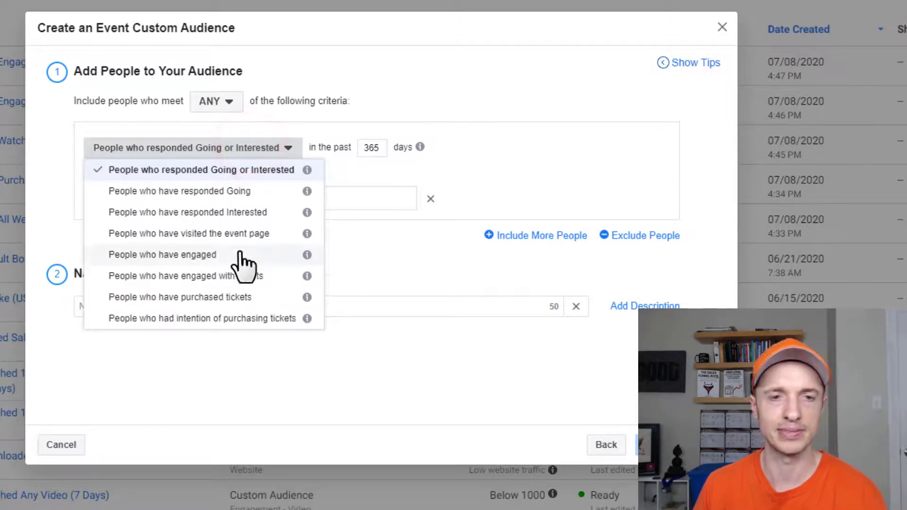
left_click(607, 139)
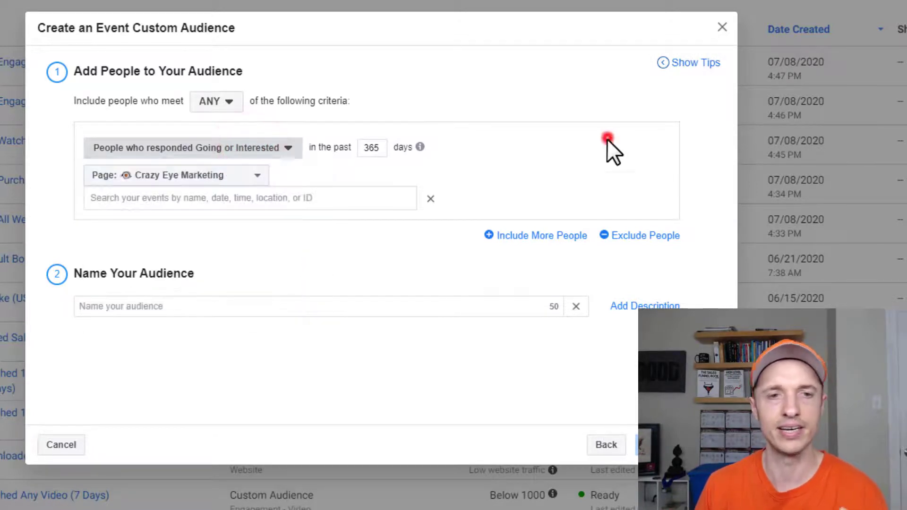
left_click(722, 27)
- Open a new Instant Experience custom audience, review its page and engagement criteria options, and close it without creating it
left_click(87, 89)
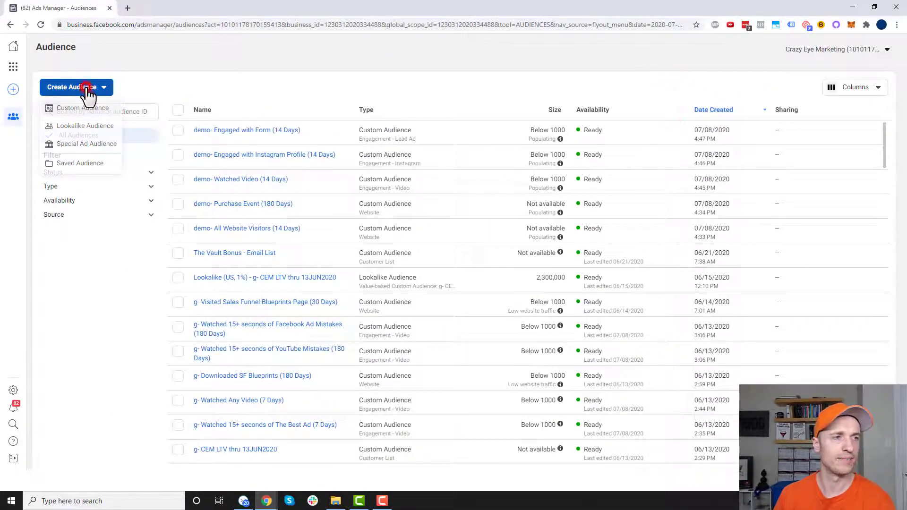
left_click(95, 113)
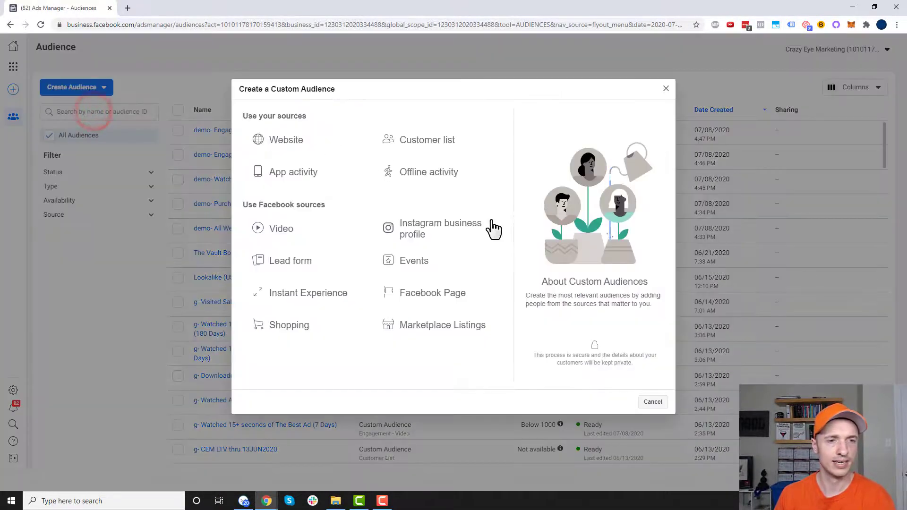
left_click(333, 303)
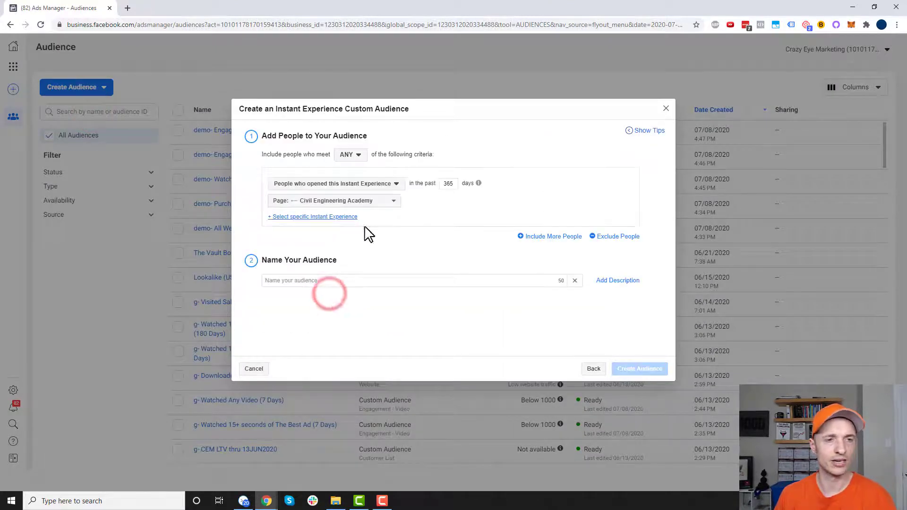
left_click(378, 202)
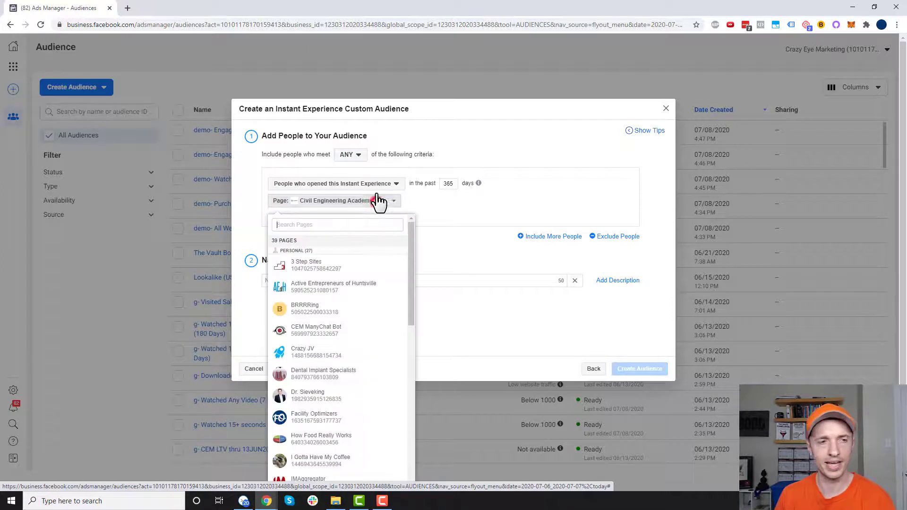
left_click(379, 185)
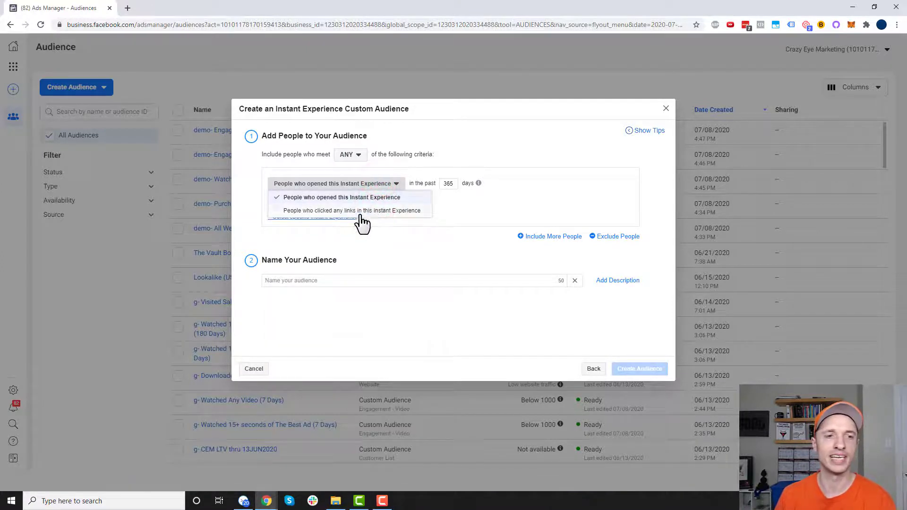
left_click(451, 182)
left_click(364, 276)
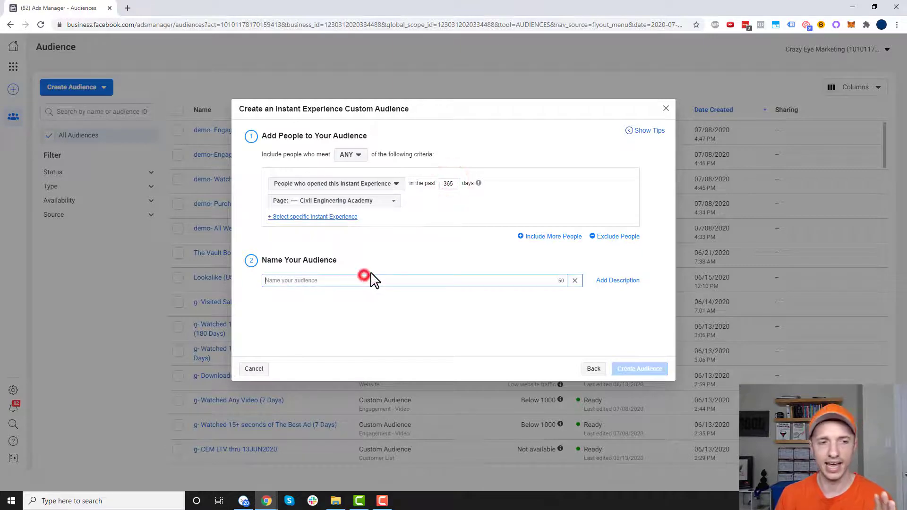
left_click(666, 109)
- Start a Facebook Page custom audience for the Crazy Eye Marketing page and review its engagement criteria
left_click(104, 87)
left_click(102, 108)
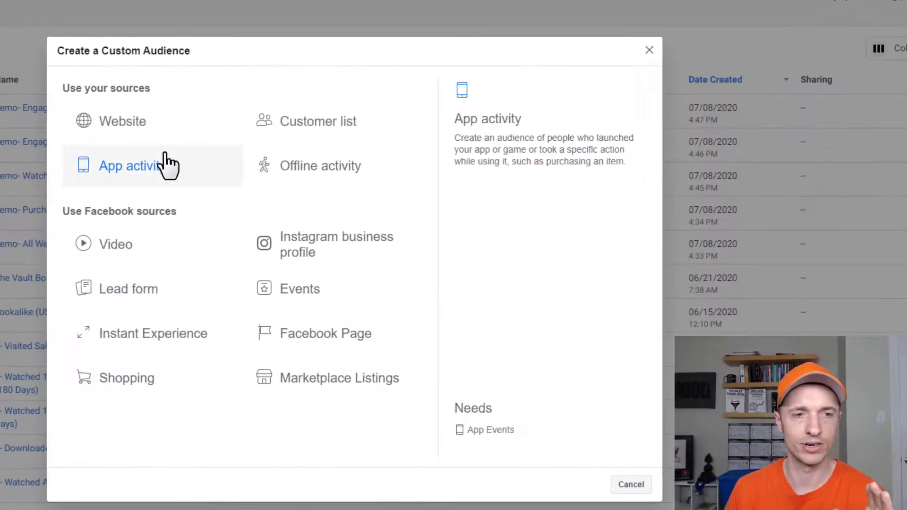
left_click(360, 336)
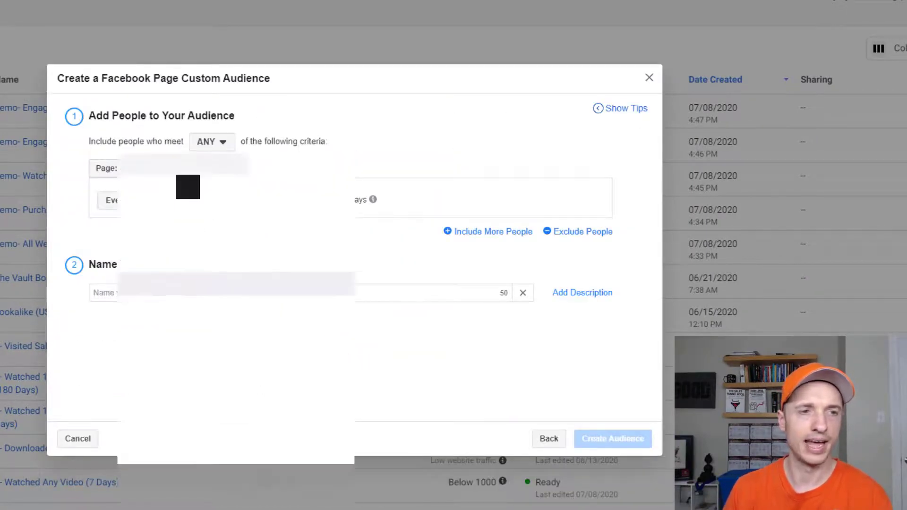
left_click(229, 170)
left_click(113, 348)
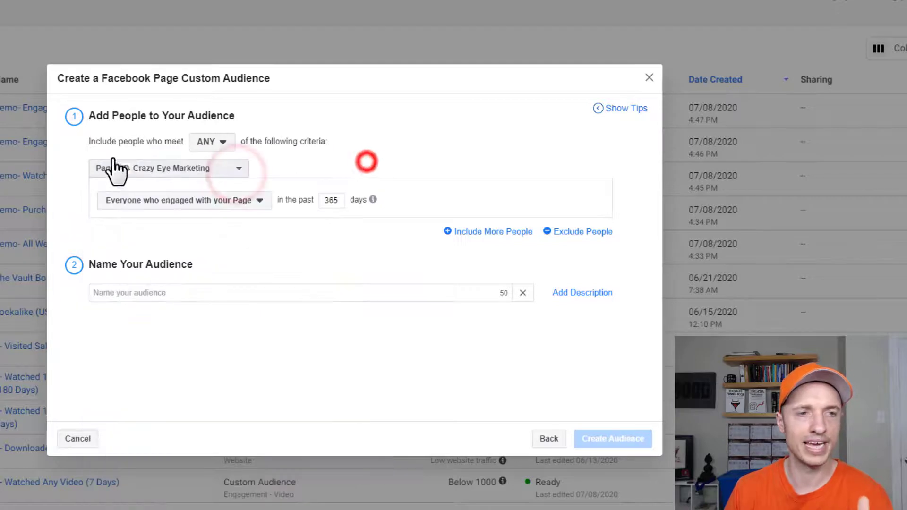
left_click(223, 203)
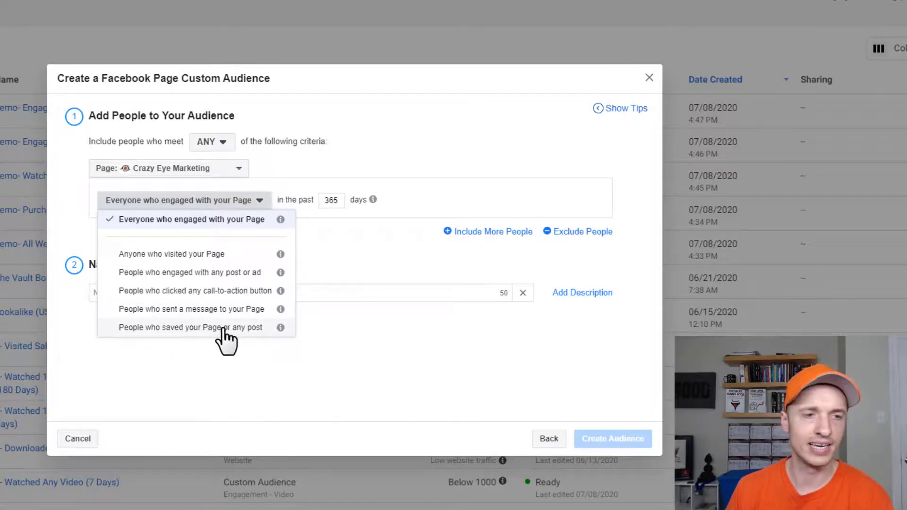
left_click(343, 352)
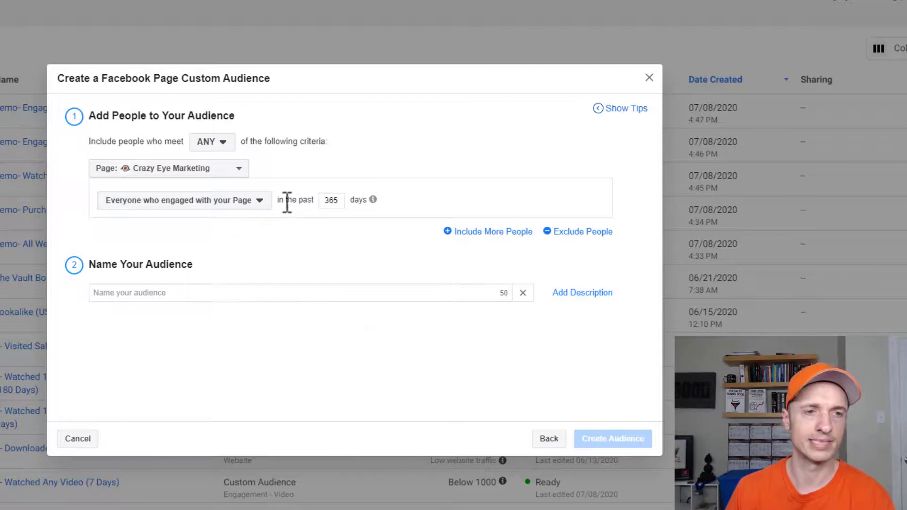
- Set the Page engagement window to 14 days, name the audience "demo- Engaged with FB Page (14 Days)", and create it
type("14")
left_click(306, 294)
type("demo- Engaged with FB Page (14 Days)")
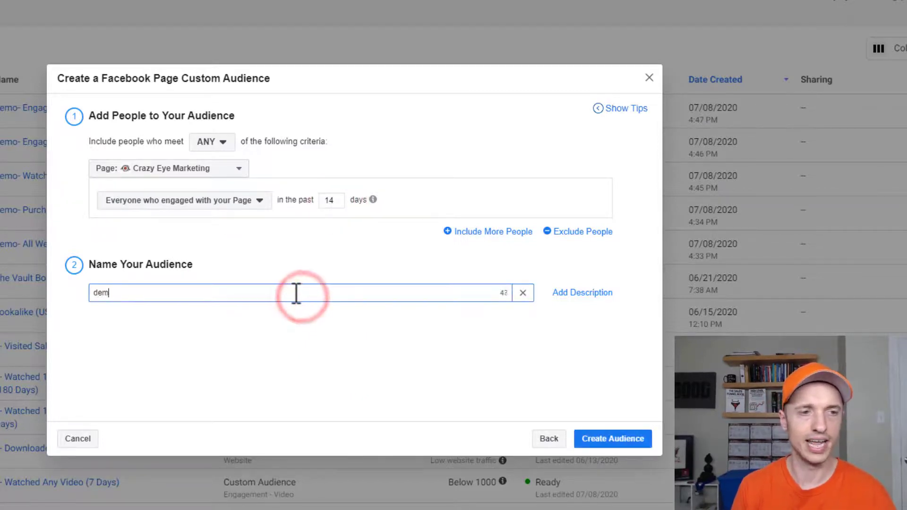
left_click(609, 439)
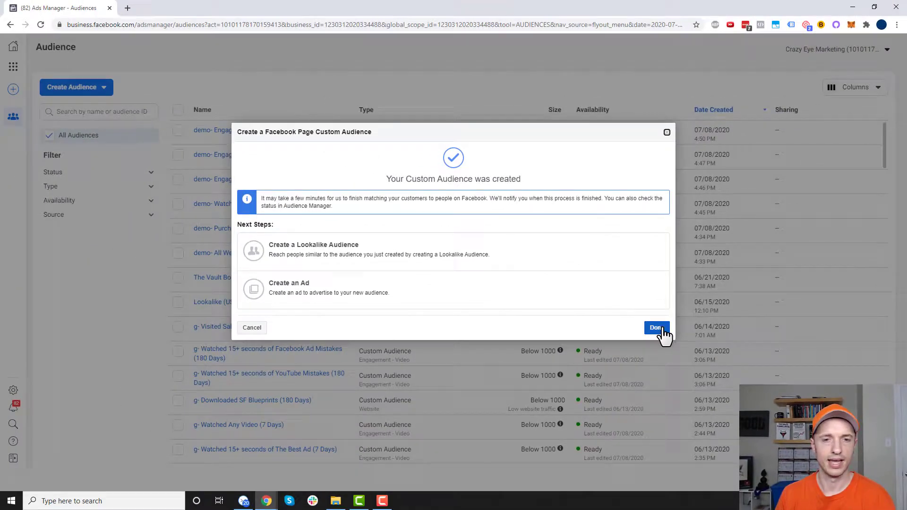
left_click(657, 328)
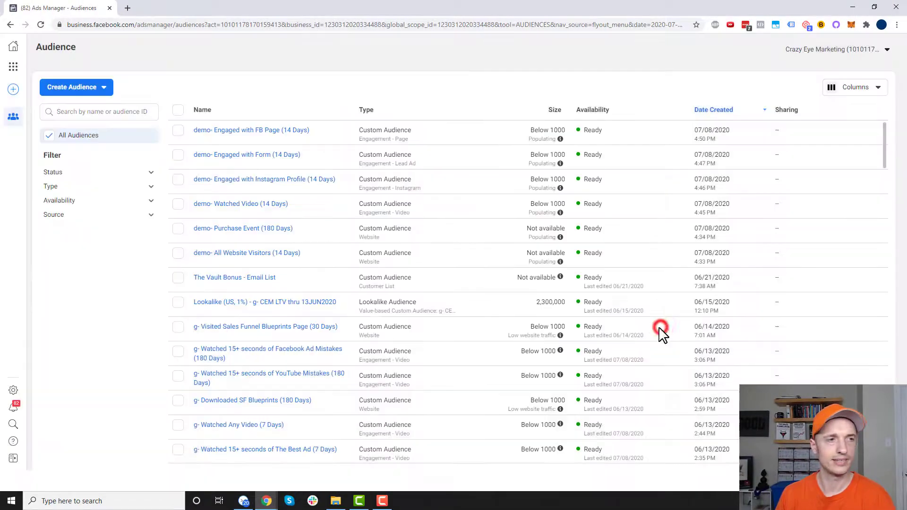
left_click(66, 88)
left_click(71, 106)
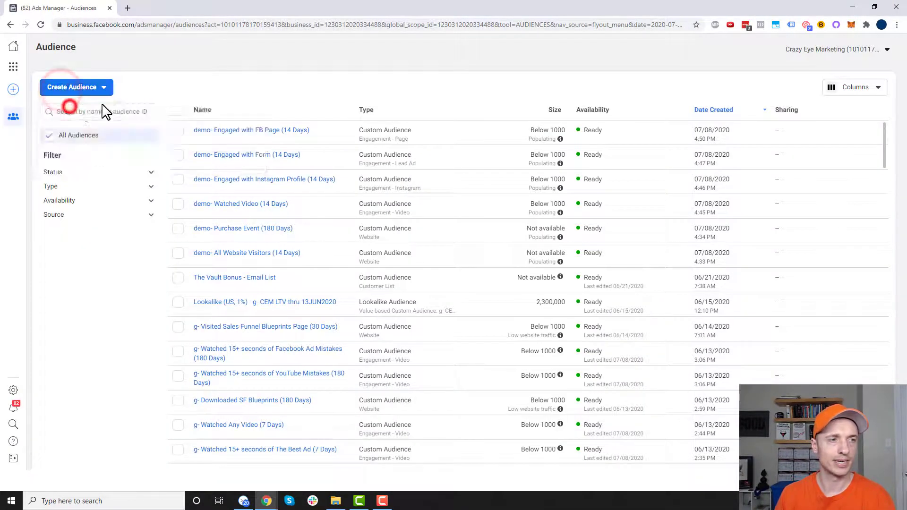
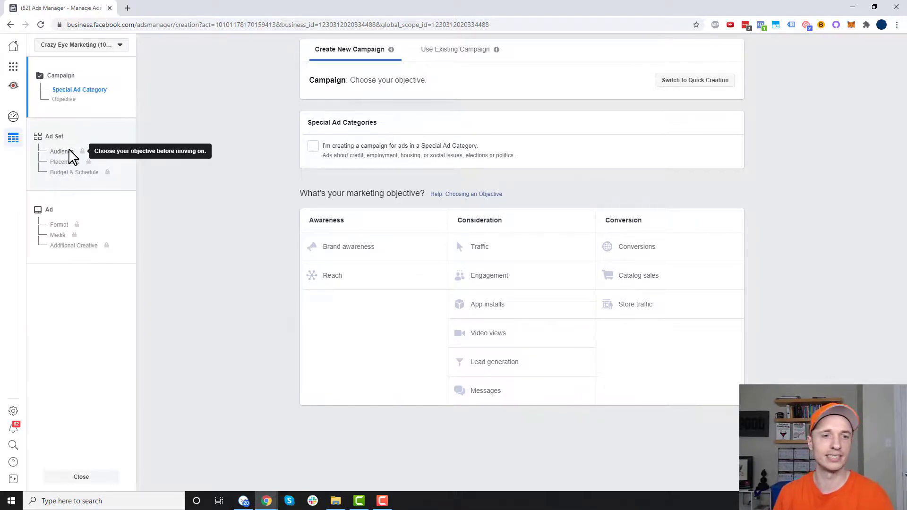
- Choose the Traffic objective for the new campaign and continue to the ad set's audience settings
left_click(482, 253)
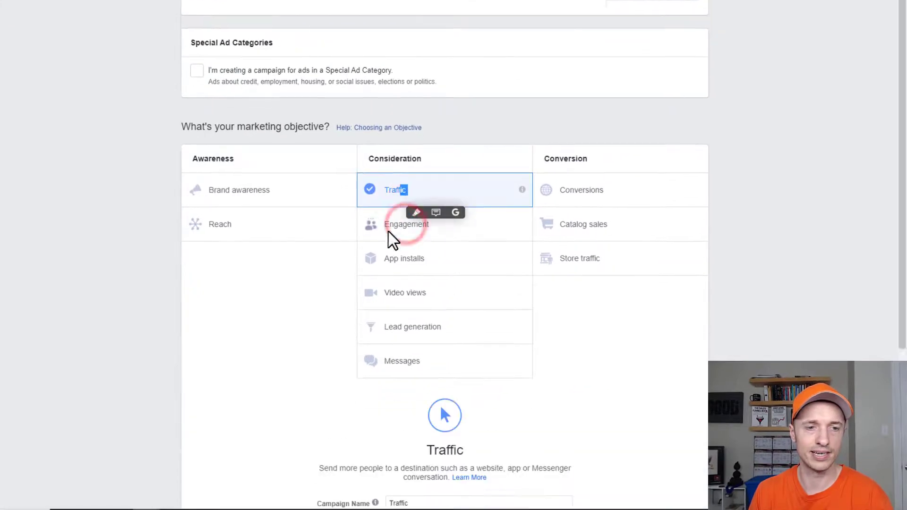
scroll(463, 328, "down", 5)
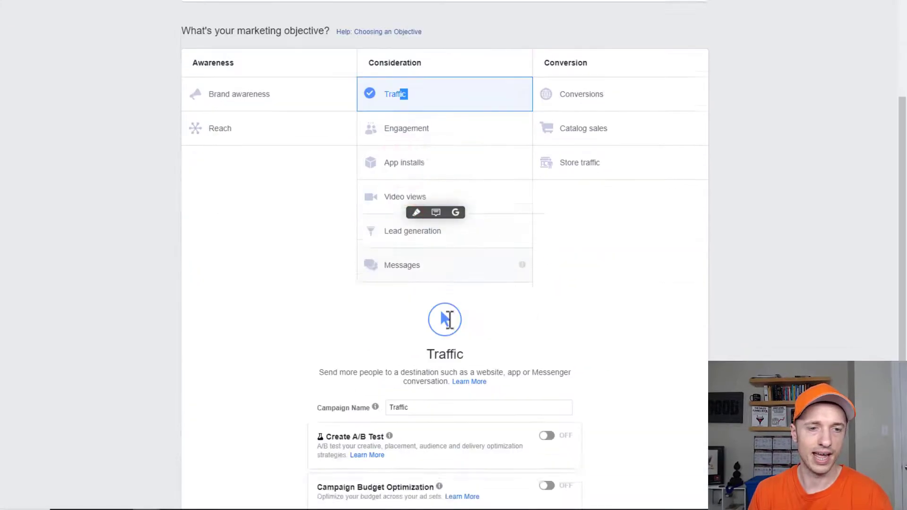
left_click(446, 416)
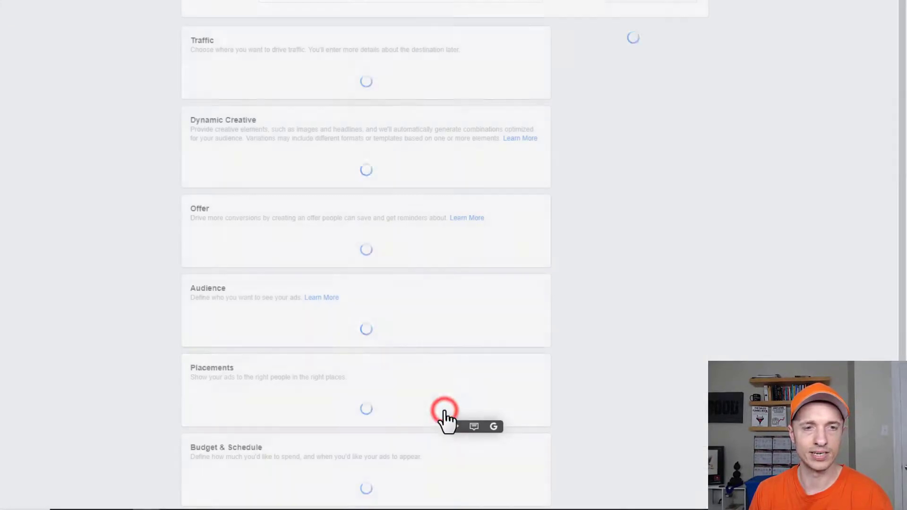
scroll(127, 182, "down", 4)
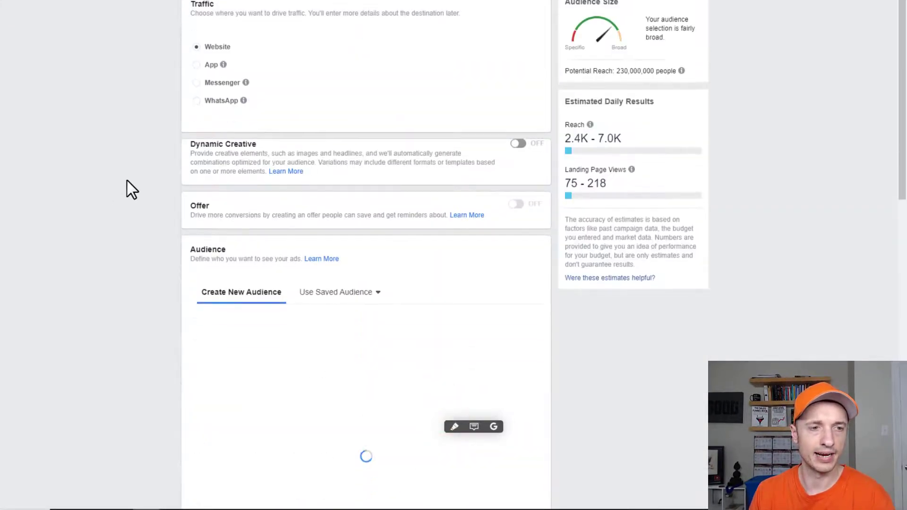
scroll(126, 185, "down", 3)
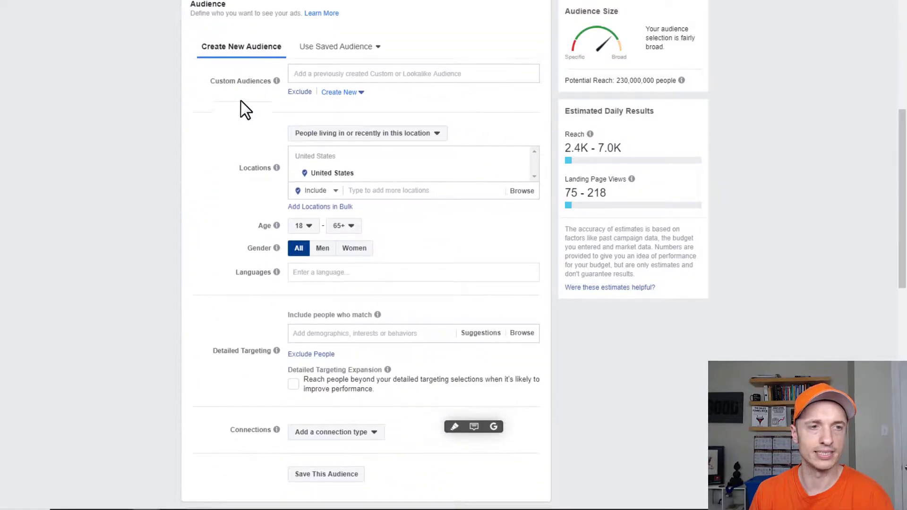
- Include the demo custom audiences for FB Page, Form, Instagram Profile, Watched Video and All Website Visitors (14 Days) in the ad set's targeting
mouse_move(238, 81)
left_click_drag(211, 81, 287, 82)
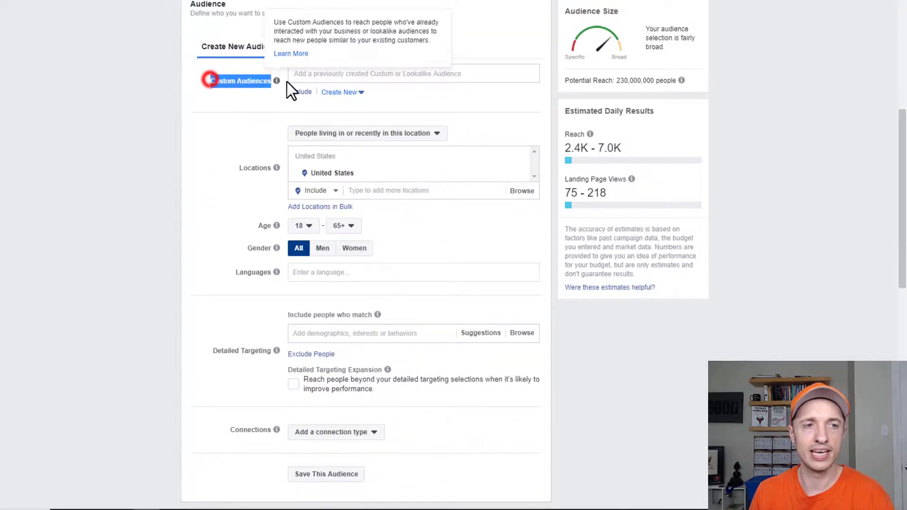
left_click(465, 73)
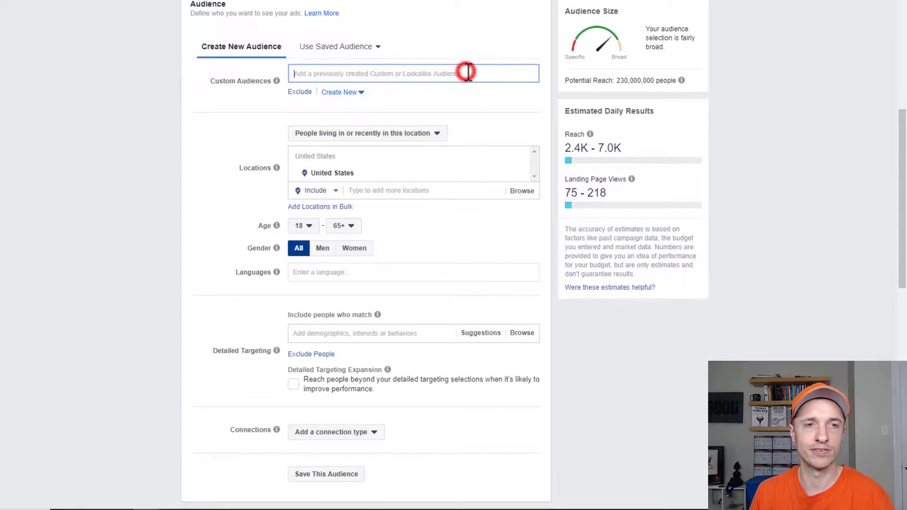
type("demo-")
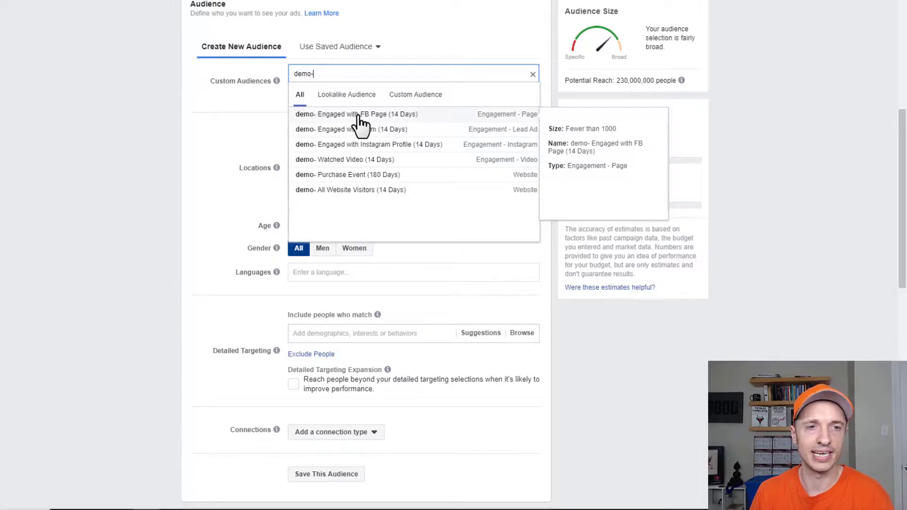
left_click(378, 115)
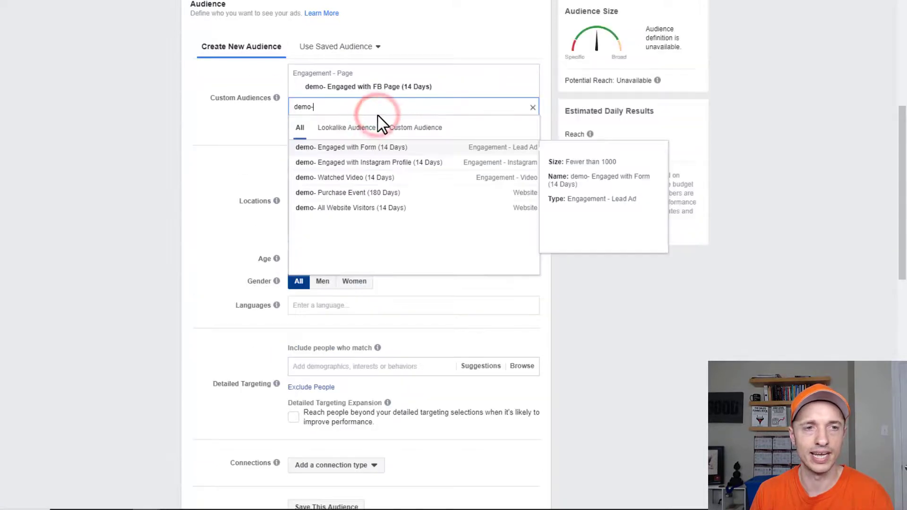
left_click(368, 149)
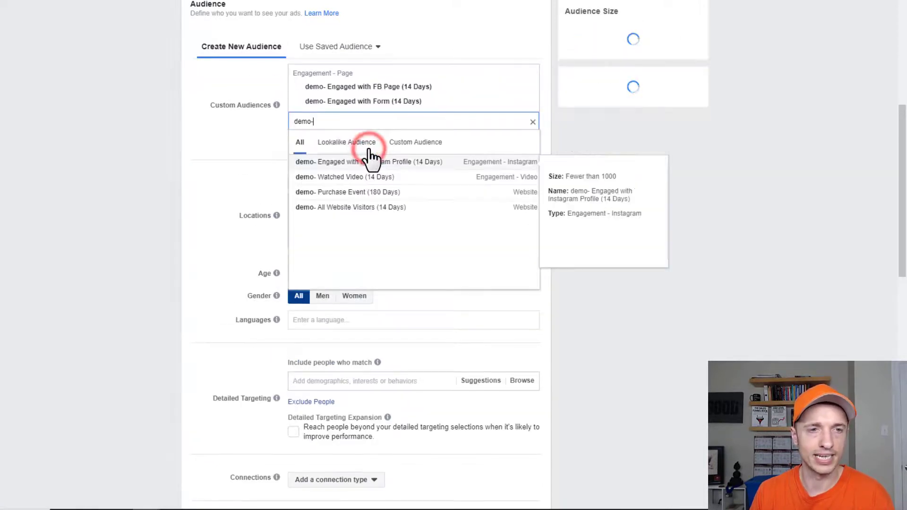
left_click(355, 164)
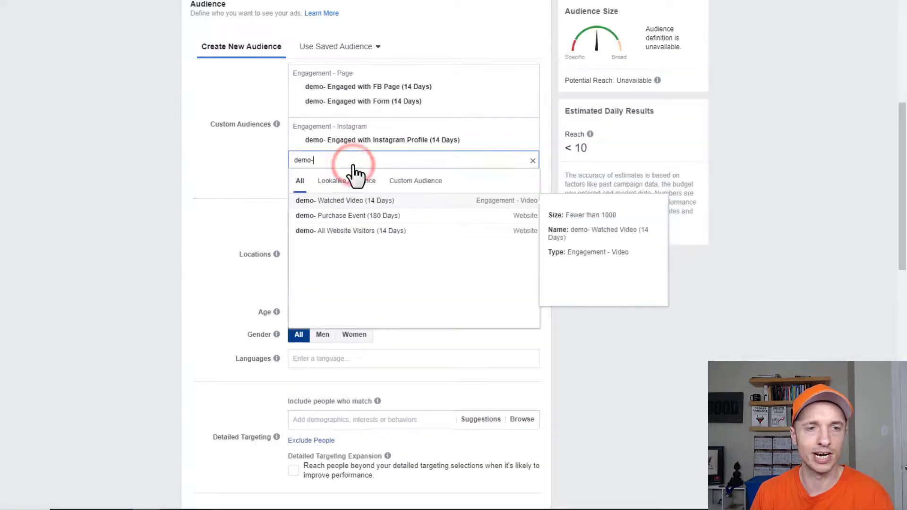
left_click(344, 202)
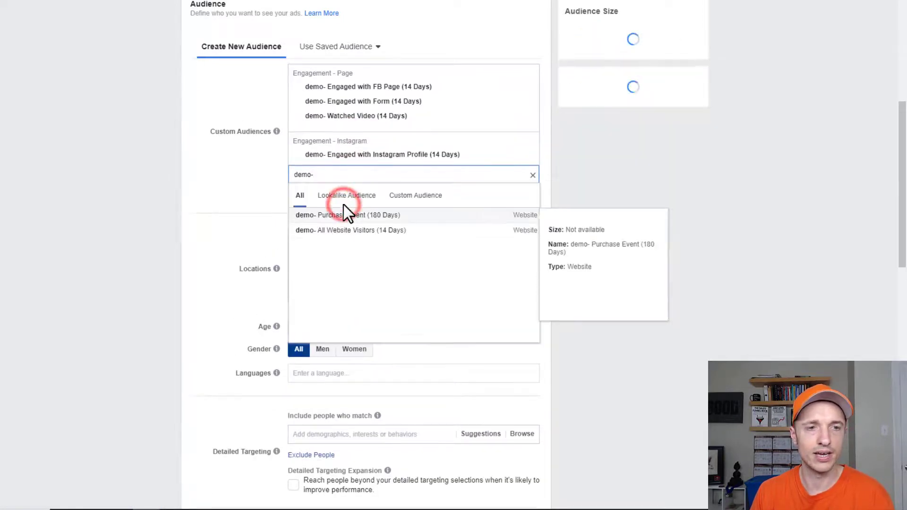
left_click(333, 237)
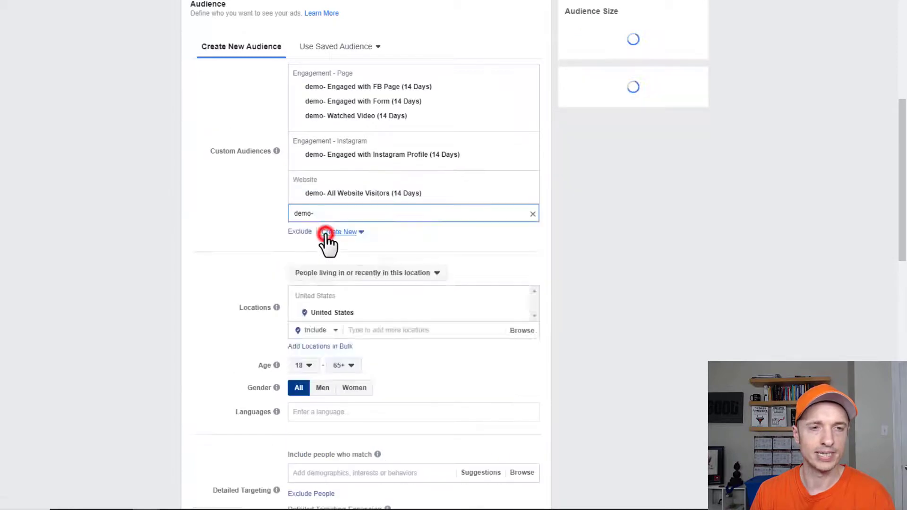
left_click(238, 215)
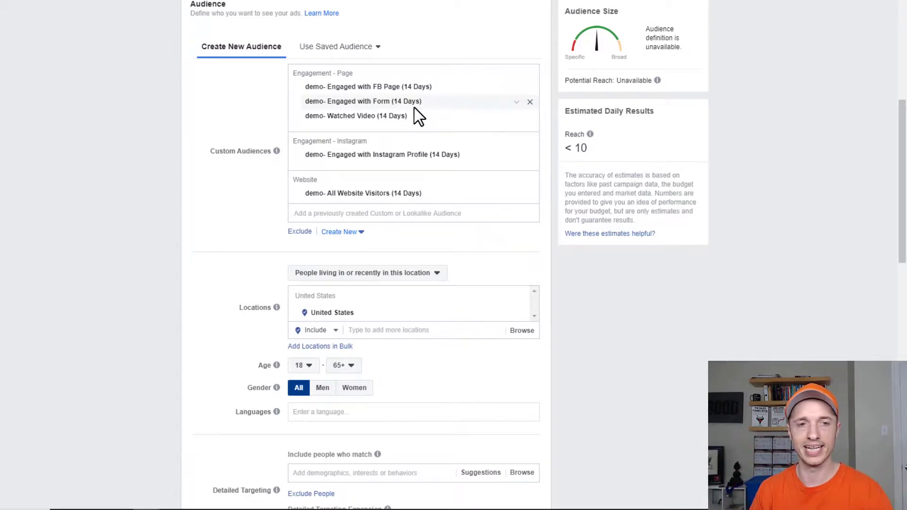
- Exclude the custom audience "demo- Purchase Event (180 Days)" from the ad set's targeting
left_click(295, 231)
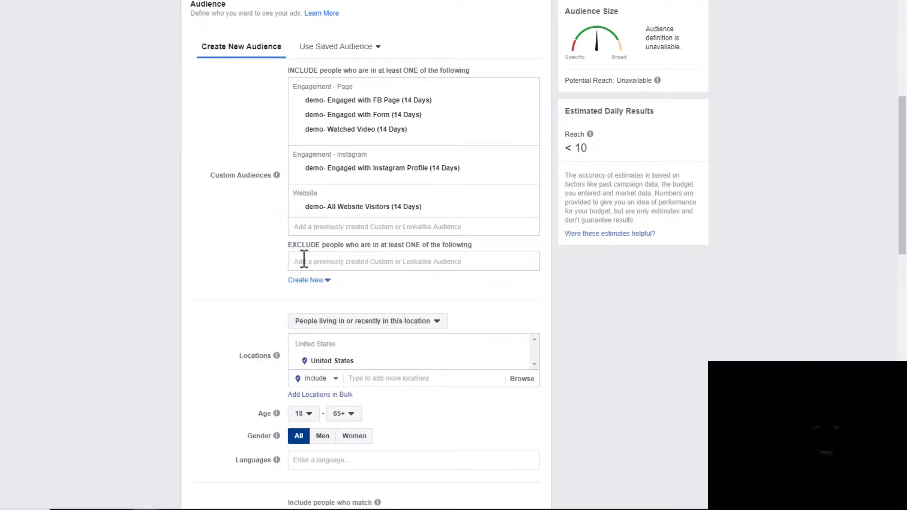
scroll(330, 227, "down", 1)
left_click(371, 203)
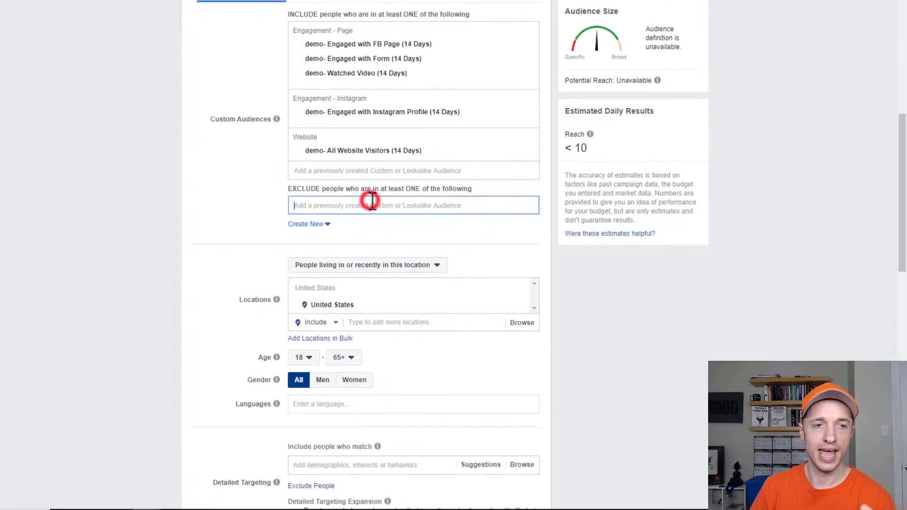
type("demo")
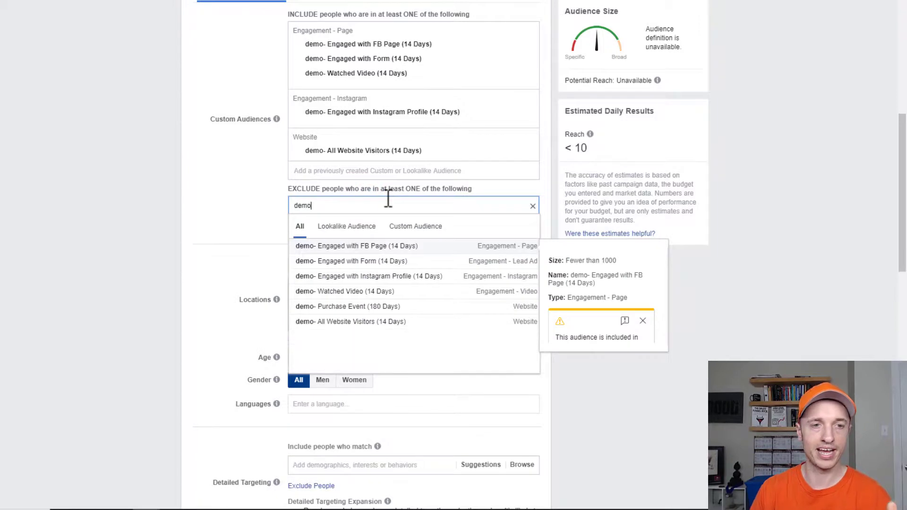
type("-")
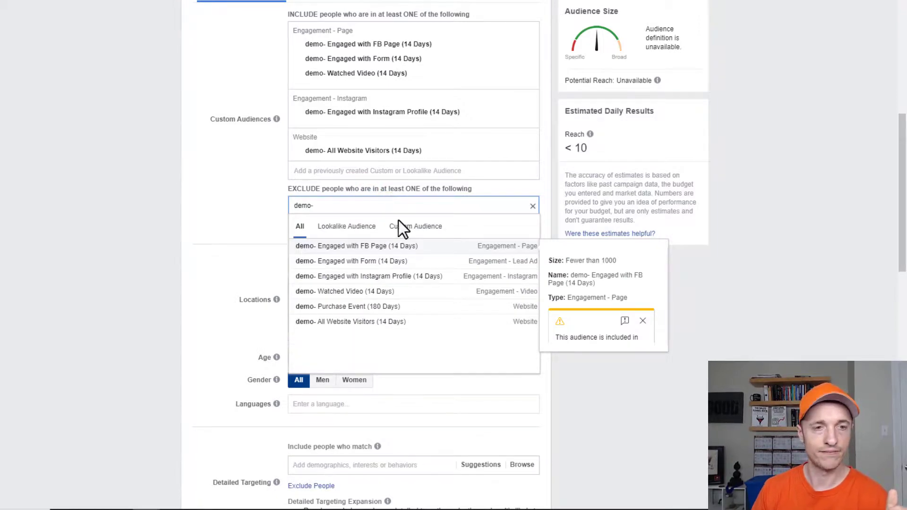
left_click(342, 307)
left_click(220, 229)
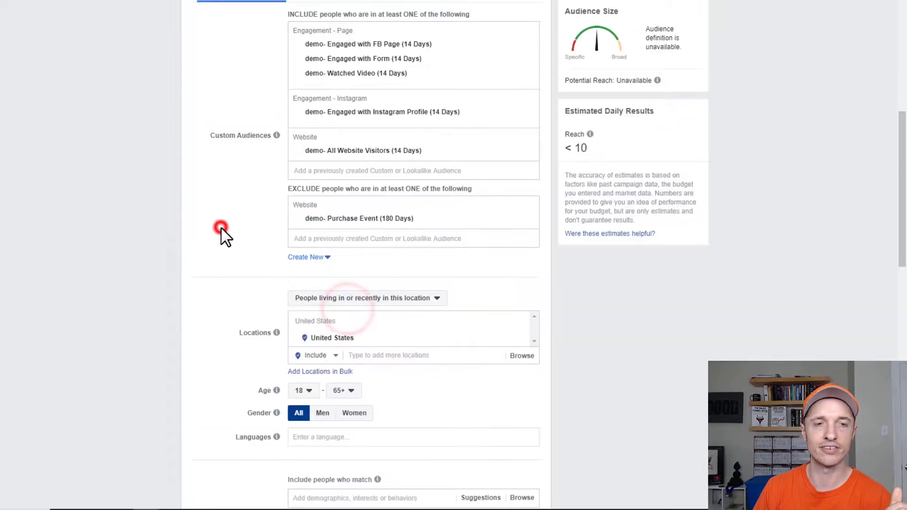